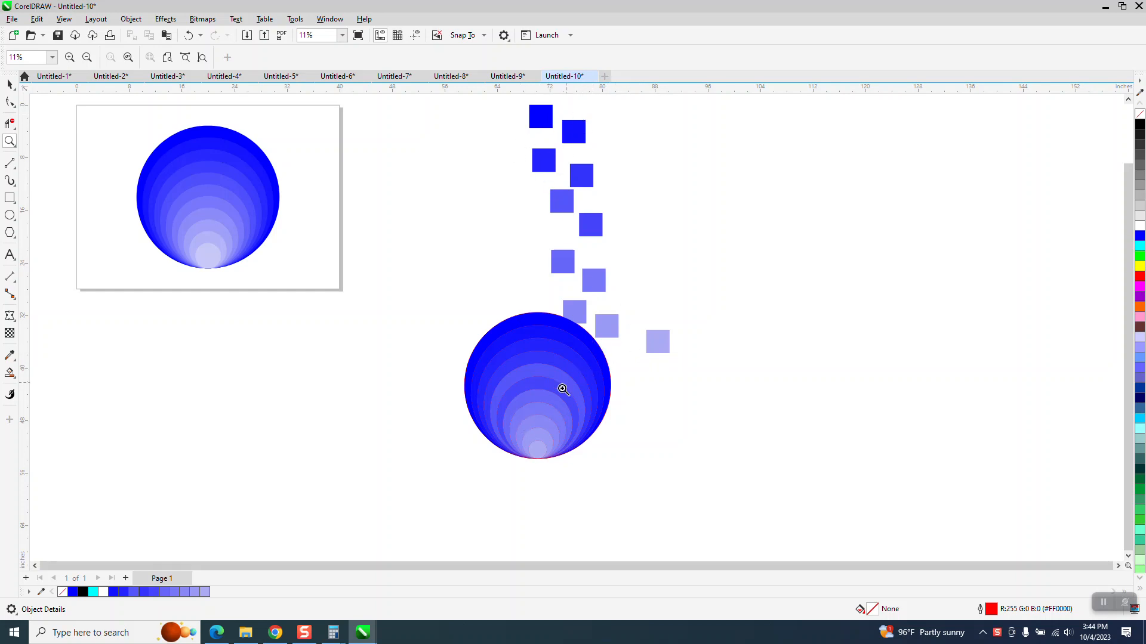
Move the loose nested circles and their blue swatch squares farther away from the page.
{"action": "scroll", "coordinate": [609, 376], "scroll_direction": "down", "scroll_amount": 1}
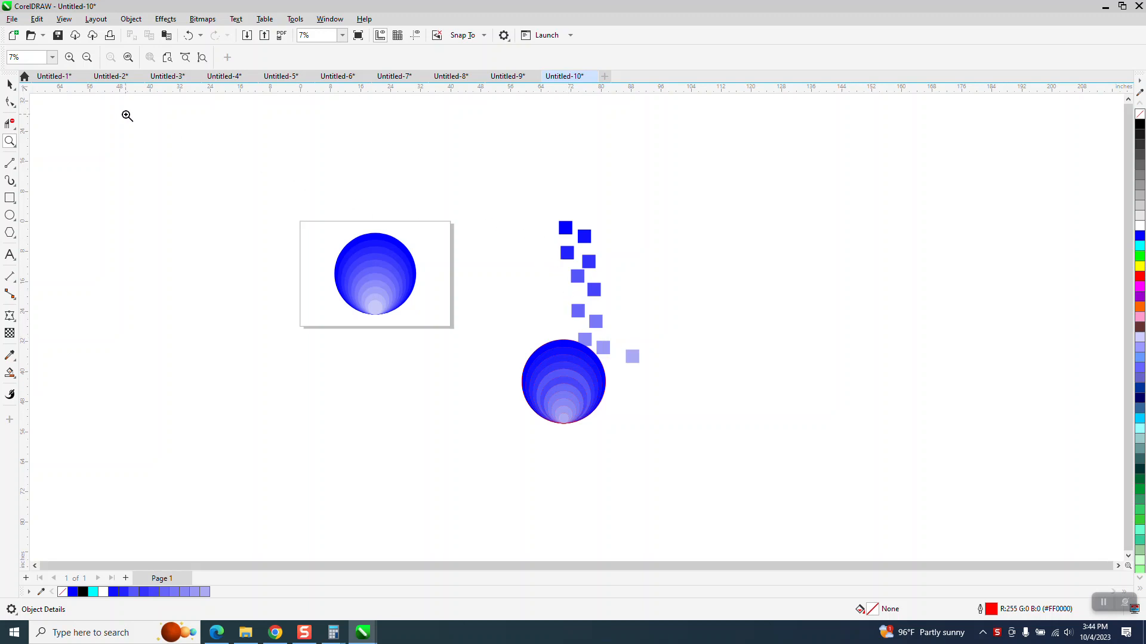
{"action": "left_click", "coordinate": [10, 84]}
{"action": "left_click_drag", "start_coordinate": [468, 194], "coordinate": [789, 479]}
{"action": "left_click_drag", "start_coordinate": [581, 322], "coordinate": [740, 298]}
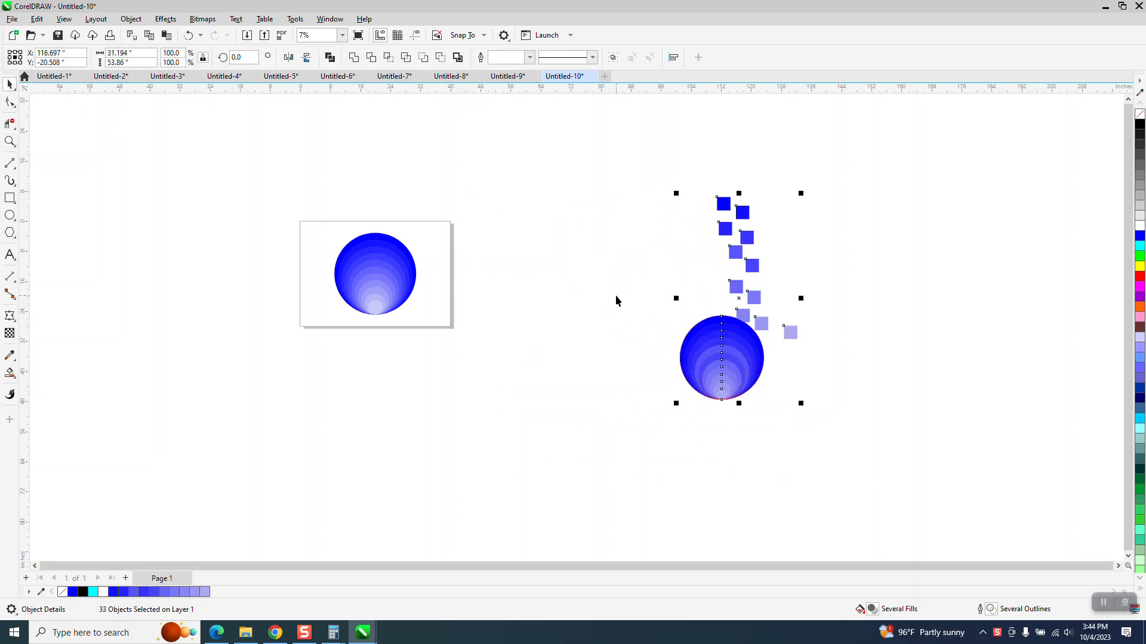
Examine the nested blue circles on the page up close.
{"action": "left_click_drag", "start_coordinate": [329, 234], "coordinate": [453, 317]}
{"action": "left_click", "coordinate": [10, 141]}
{"action": "left_click_drag", "start_coordinate": [273, 238], "coordinate": [453, 317]}
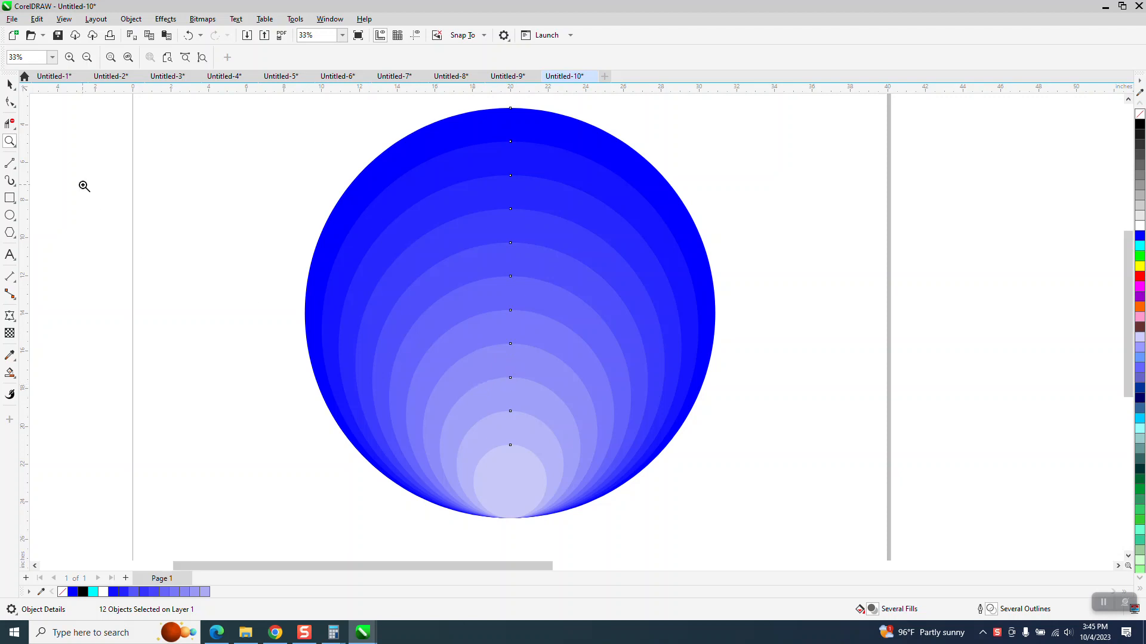
{"action": "left_click", "coordinate": [10, 85]}
{"action": "scroll", "coordinate": [102, 191], "scroll_direction": "down", "scroll_amount": 1}
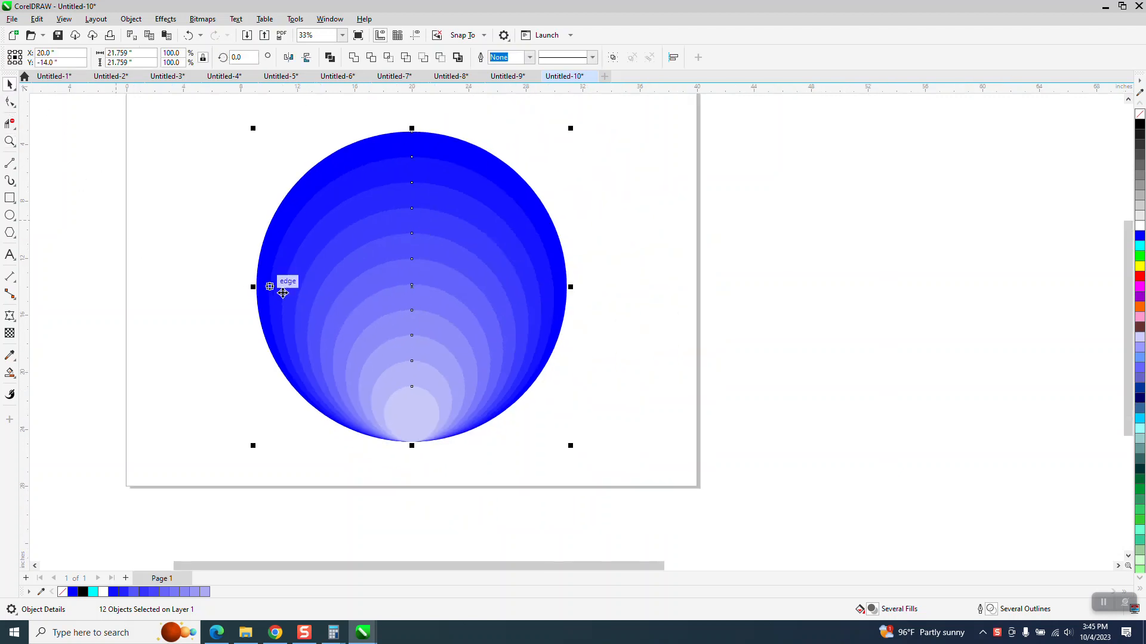
{"action": "scroll", "coordinate": [408, 391], "scroll_direction": "down", "scroll_amount": 1}
{"action": "scroll", "coordinate": [453, 344], "scroll_direction": "down", "scroll_amount": 1}
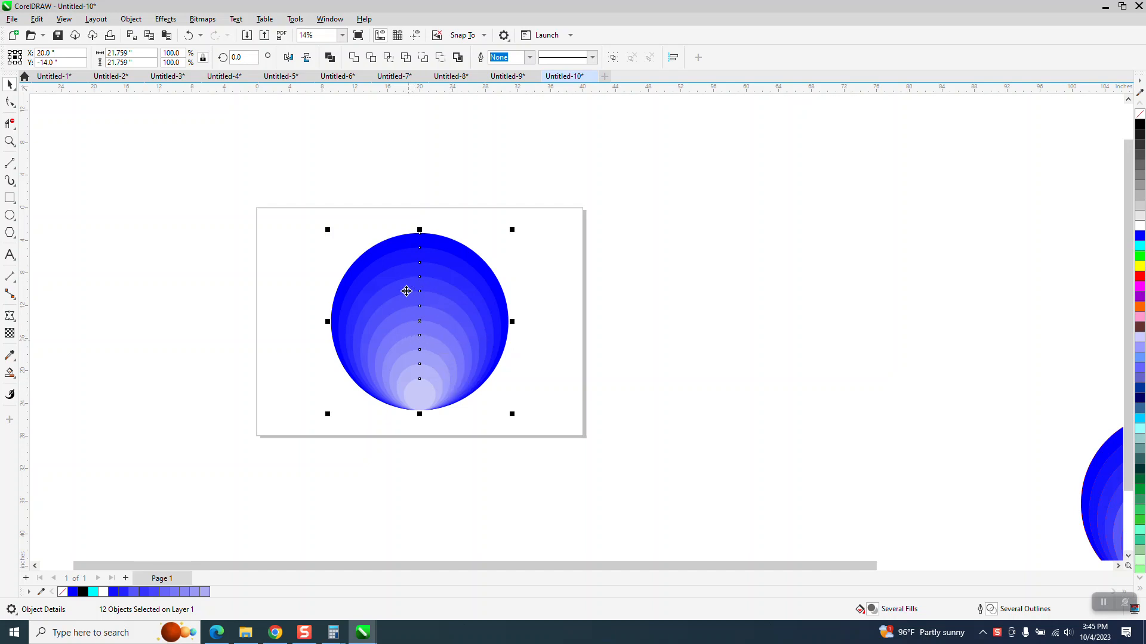
Draw a circle about 22.8 inches wide beside the page, filled with blue and without an outline.
{"action": "left_click", "coordinate": [9, 215]}
{"action": "left_click_drag", "start_coordinate": [773, 167], "coordinate": [611, 357]}
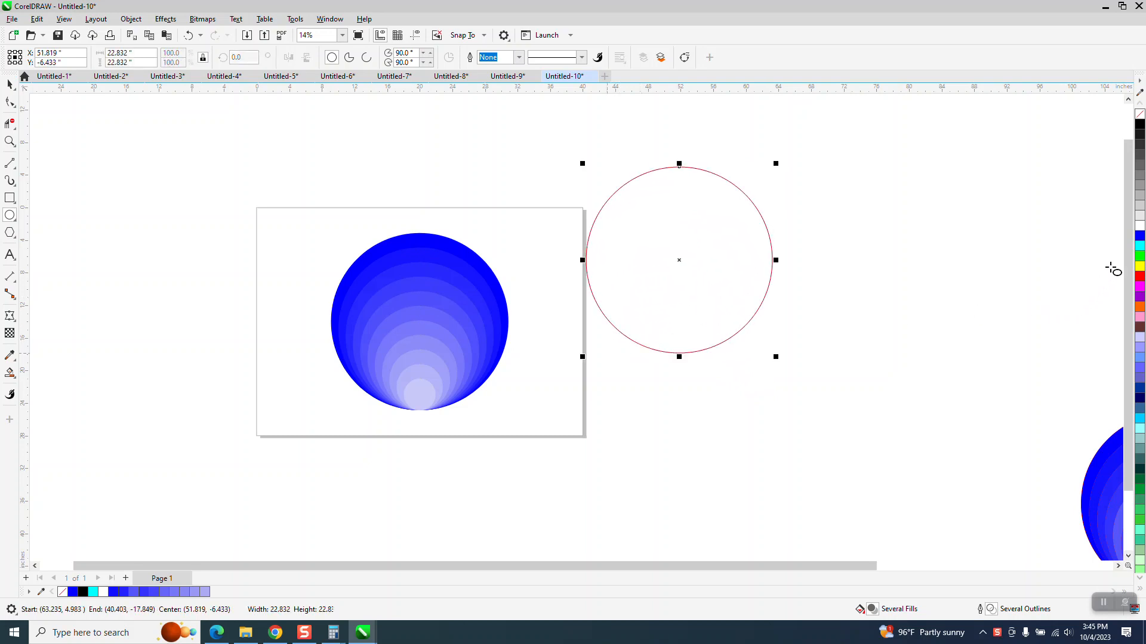
{"action": "left_click", "coordinate": [1140, 237]}
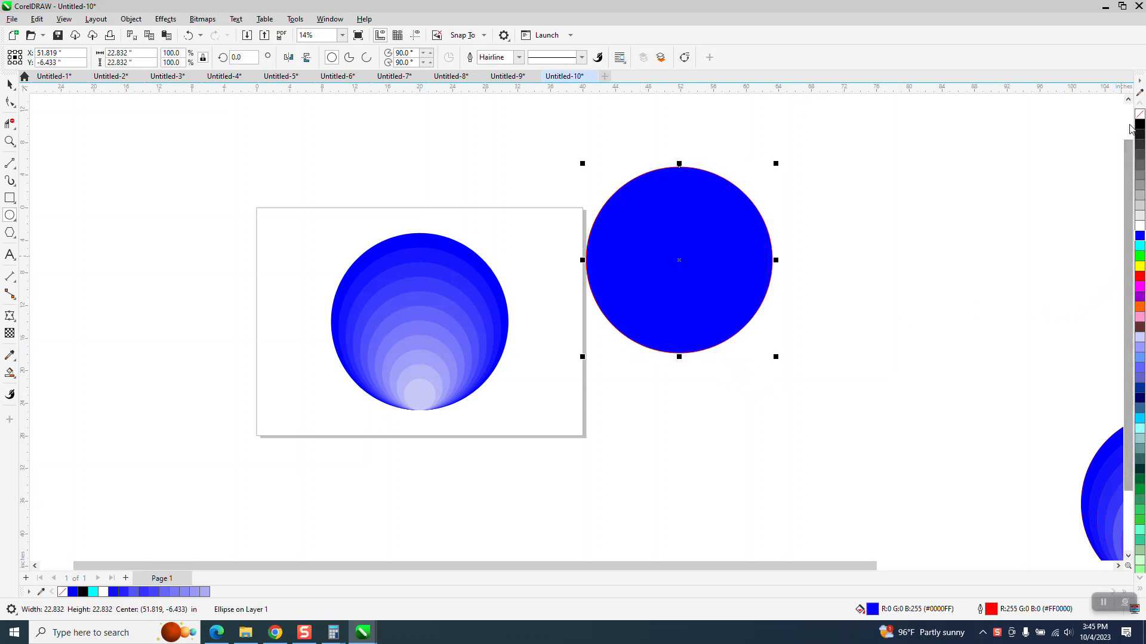
{"action": "right_click", "coordinate": [1140, 114]}
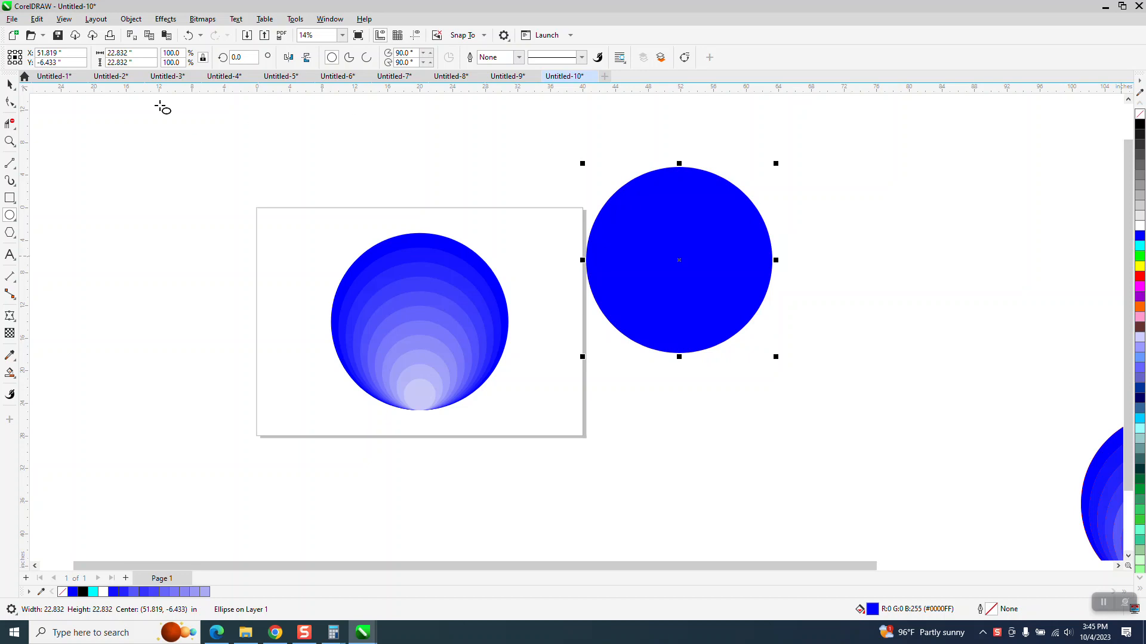
Delete the loose nested circles and all the swatch squares far from the page.
{"action": "scroll", "coordinate": [112, 175], "scroll_direction": "down", "scroll_amount": 2}
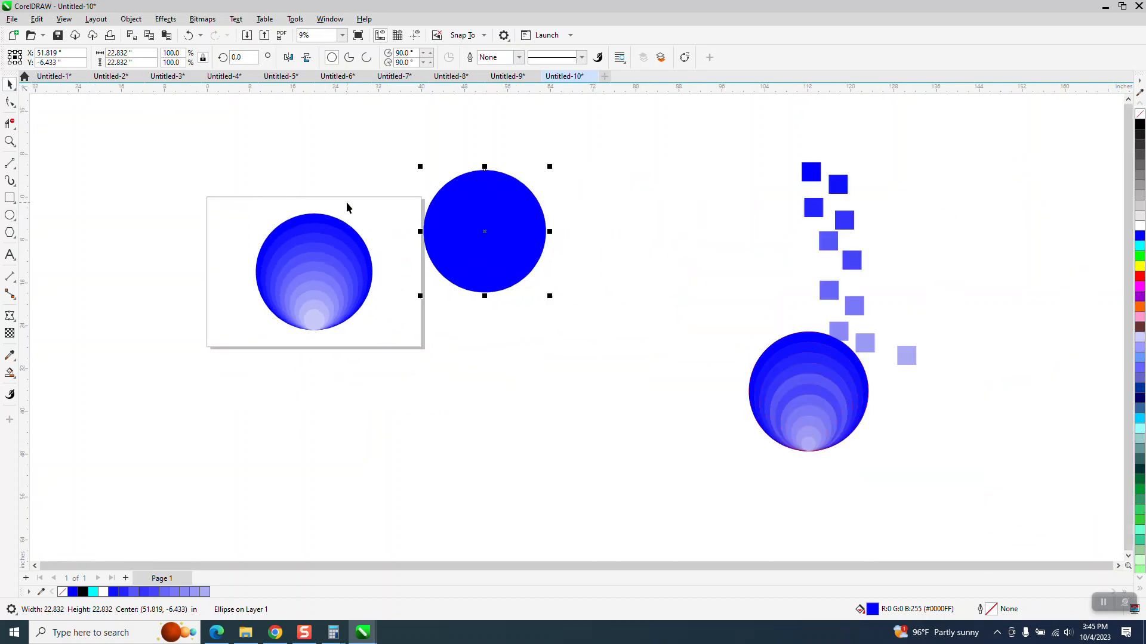
{"action": "left_click_drag", "start_coordinate": [729, 122], "coordinate": [972, 460]}
{"action": "key", "text": "Delete"}
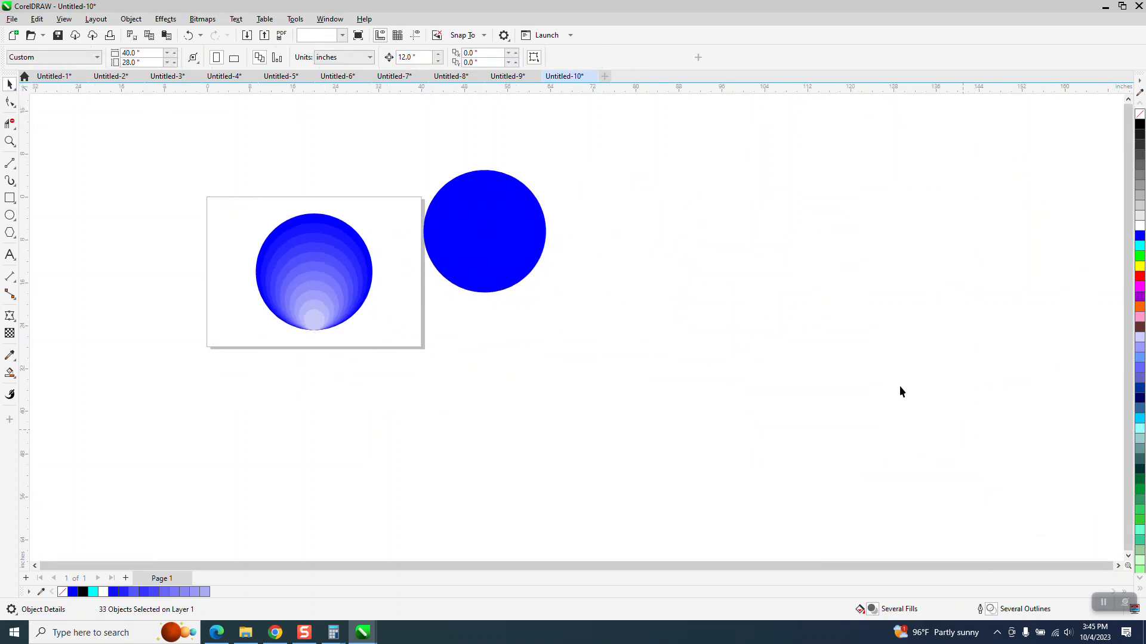
Copy the blue circle about 72 inches to the right and shrink the copy about its centre to about 4 inches wide.
{"action": "left_click", "coordinate": [516, 267]}
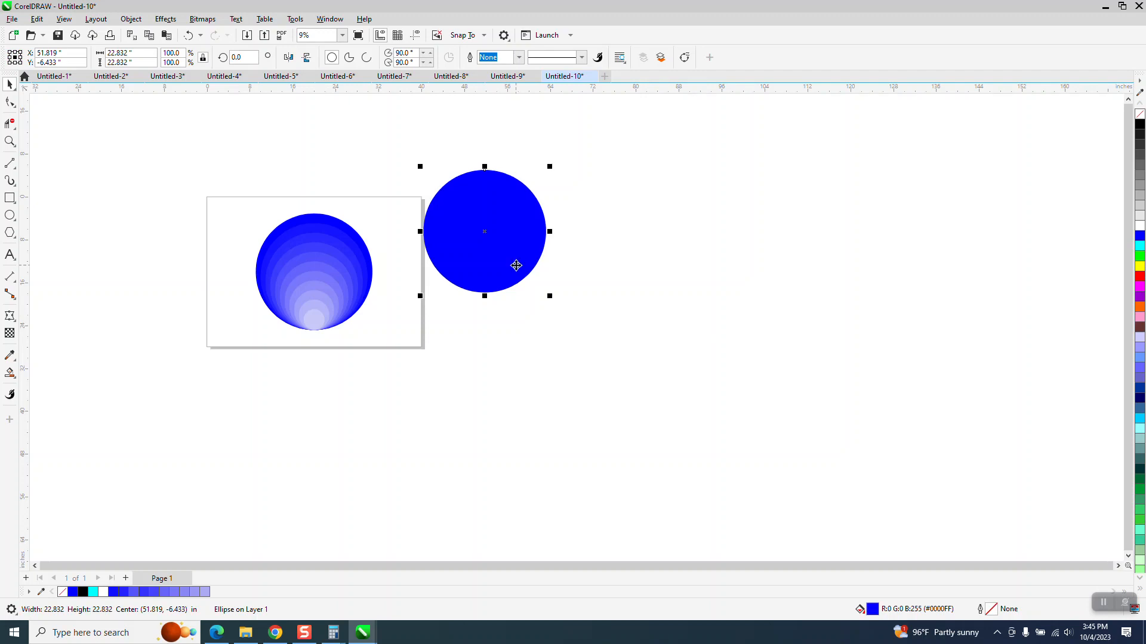
{"action": "left_click_drag", "start_coordinate": [486, 238], "coordinate": [875, 238]}
{"action": "left_click_drag", "start_coordinate": [938, 166], "coordinate": [913, 216]}
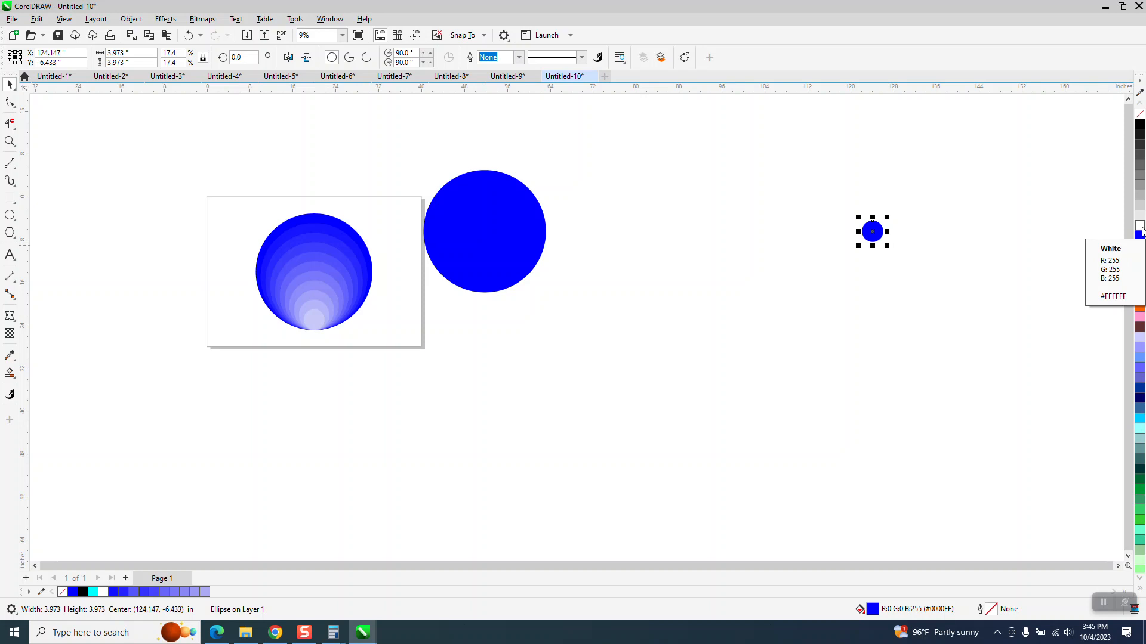
Fill the small circle with the pale blue sampled from the innermost circle of the page artwork.
{"action": "left_click", "coordinate": [11, 357]}
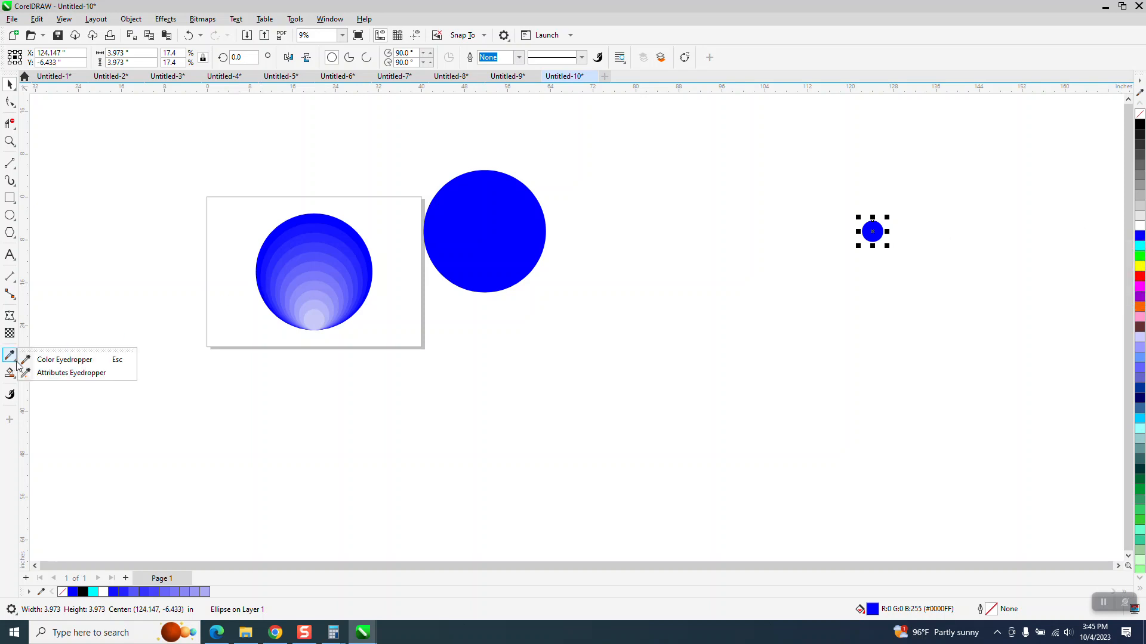
{"action": "left_click", "coordinate": [53, 359]}
{"action": "left_click", "coordinate": [317, 319]}
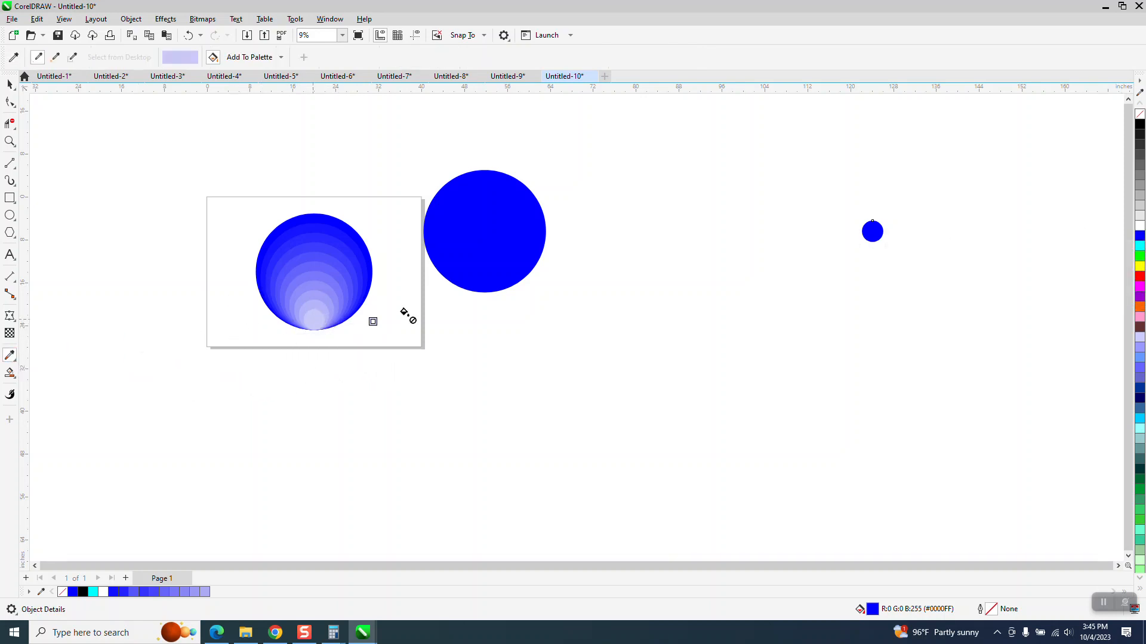
{"action": "left_click", "coordinate": [868, 231]}
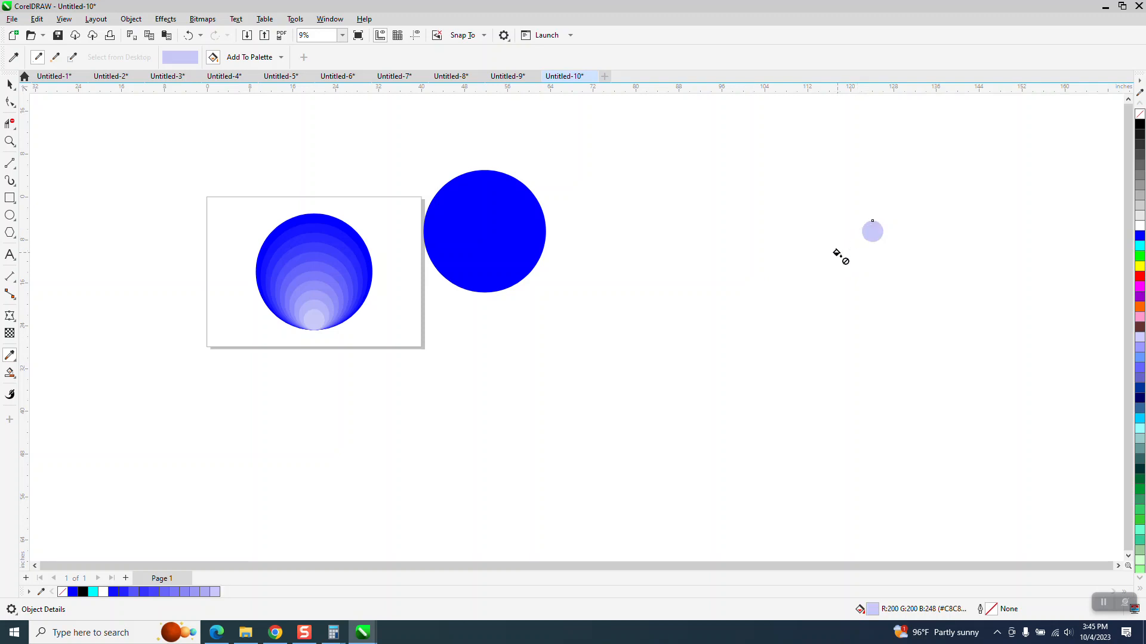
{"action": "left_click", "coordinate": [9, 83]}
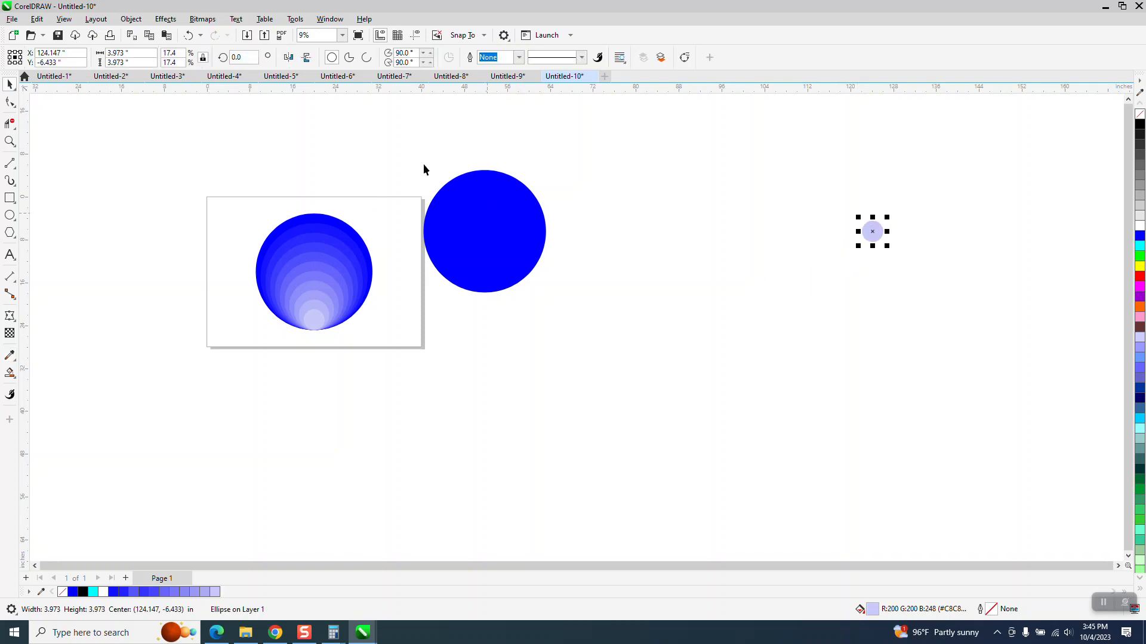
Blend the large and small circles with 12 steps and move the nested-circle artwork off the page.
{"action": "left_click_drag", "start_coordinate": [784, 293], "coordinate": [910, 335]}
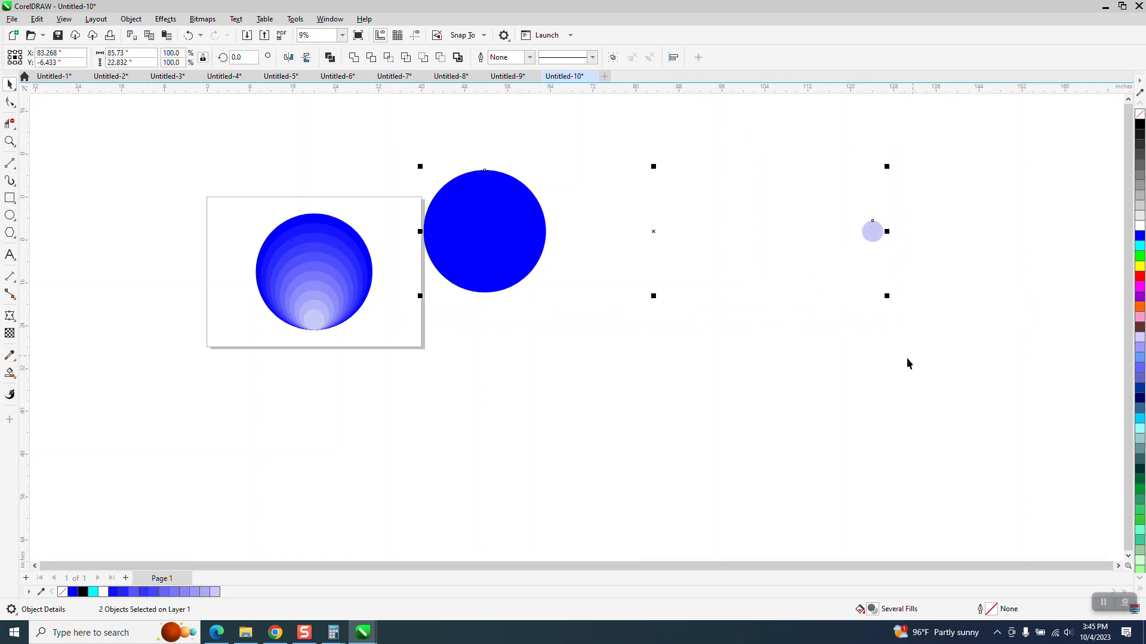
{"action": "left_click", "coordinate": [165, 18]}
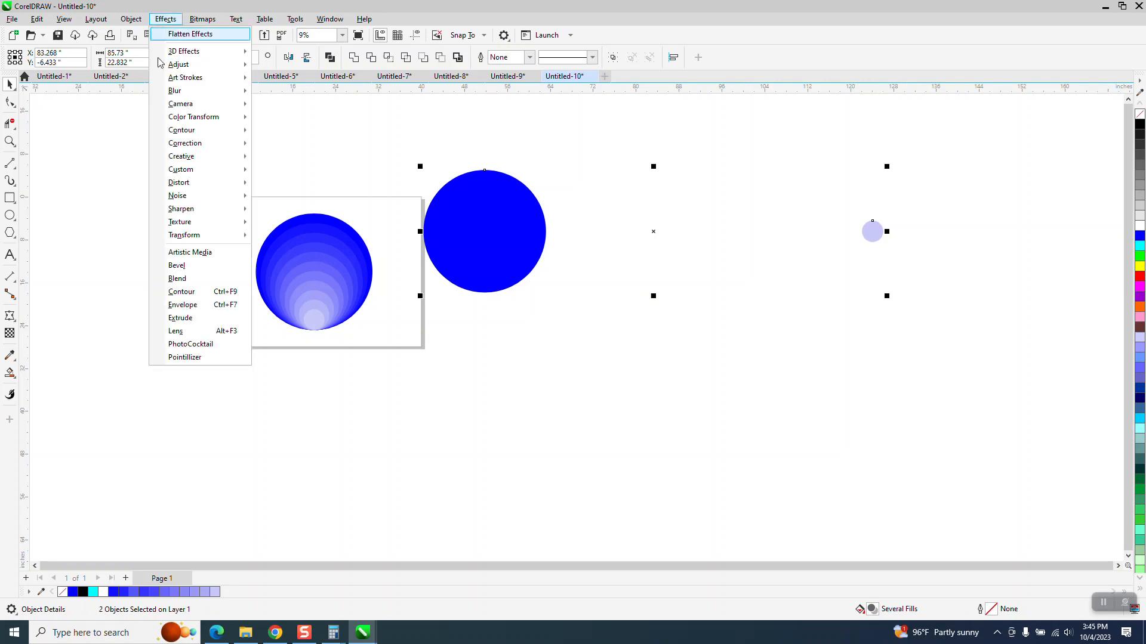
{"action": "left_click", "coordinate": [179, 279]}
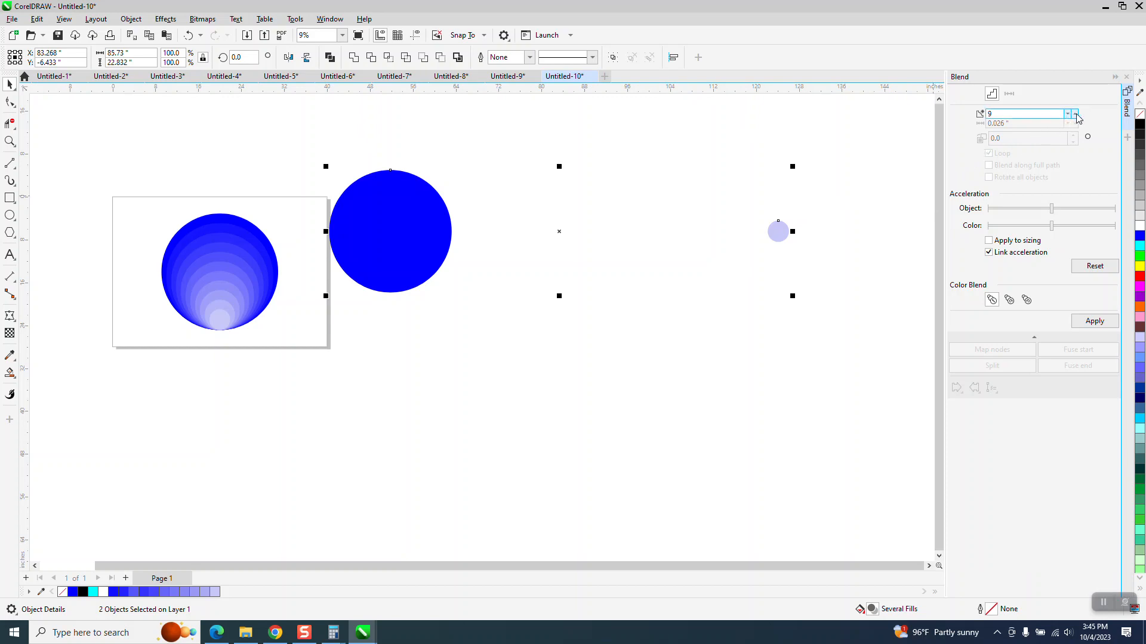
{"action": "left_click", "coordinate": [1095, 321]}
{"action": "scroll", "coordinate": [711, 312], "scroll_direction": "down", "scroll_amount": 1}
{"action": "left_click_drag", "start_coordinate": [336, 211], "coordinate": [838, 427]}
Break the circle blend apart and ungroup its intermediate circles.
{"action": "left_click_drag", "start_coordinate": [419, 178], "coordinate": [797, 318]}
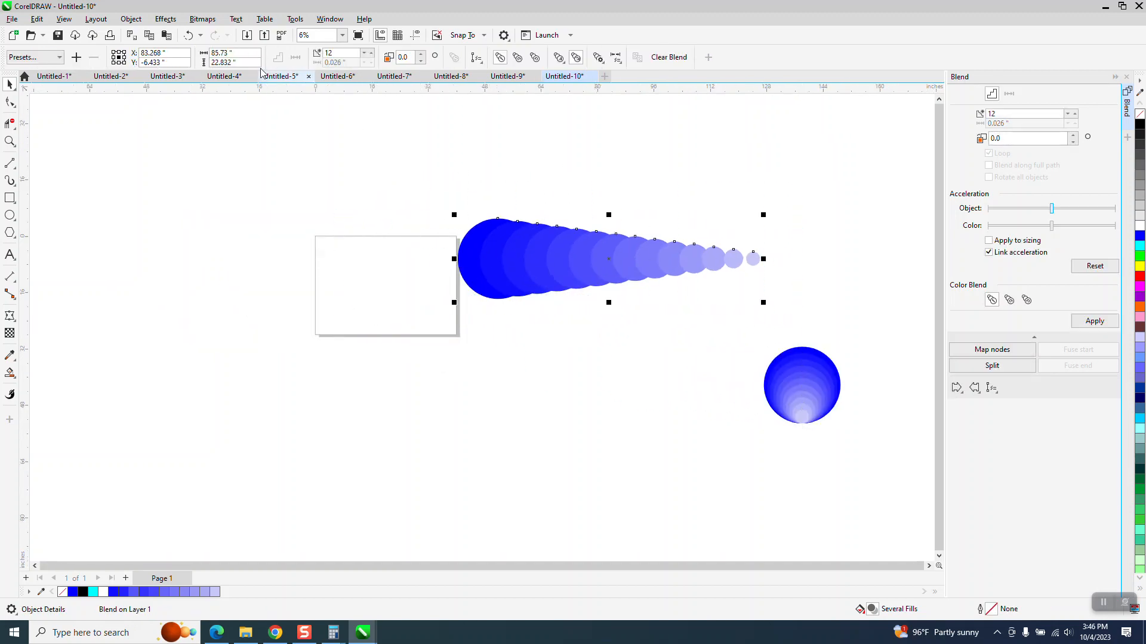
{"action": "left_click", "coordinate": [131, 19]}
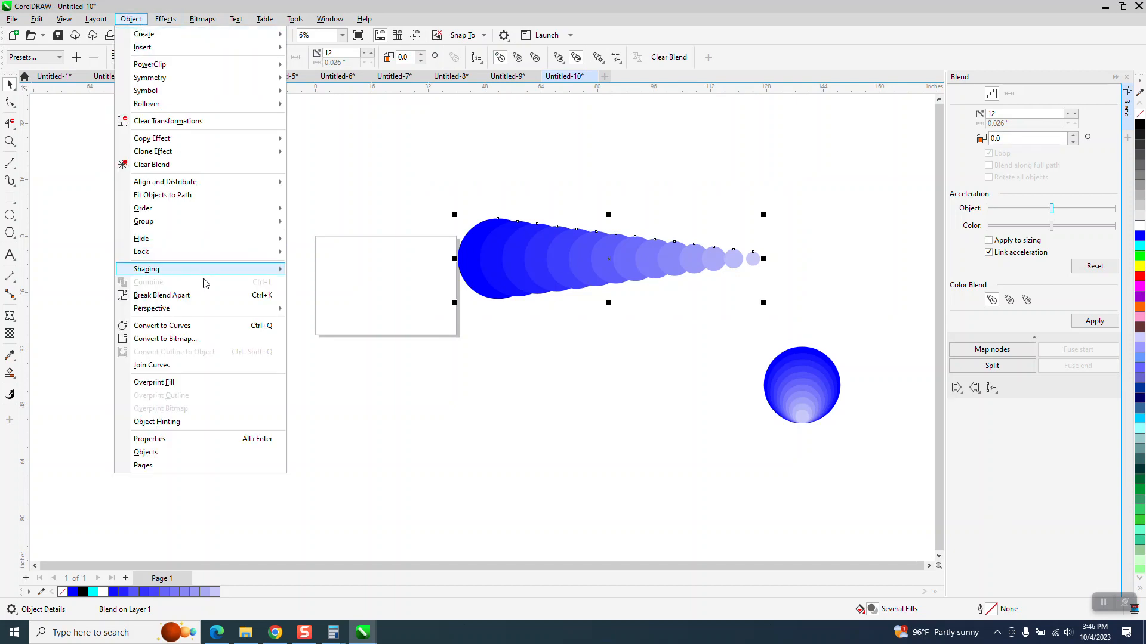
{"action": "left_click", "coordinate": [199, 295]}
{"action": "left_click_drag", "start_coordinate": [429, 171], "coordinate": [818, 332]}
{"action": "left_click", "coordinate": [131, 19]}
{"action": "mouse_move", "coordinate": [167, 226]}
{"action": "left_click", "coordinate": [316, 236]}
Centre all the separated blend circles on the page.
{"action": "left_click_drag", "start_coordinate": [403, 177], "coordinate": [821, 338]}
{"action": "key", "text": "p"}
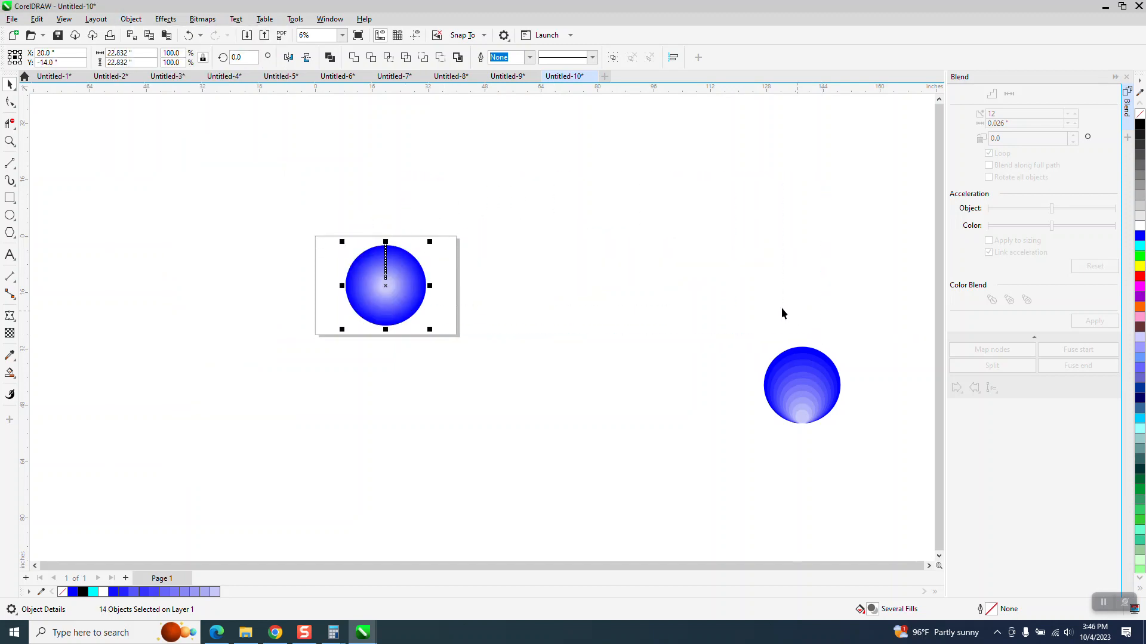
{"action": "left_click", "coordinate": [10, 142]}
{"action": "left_click_drag", "start_coordinate": [318, 233], "coordinate": [556, 362]}
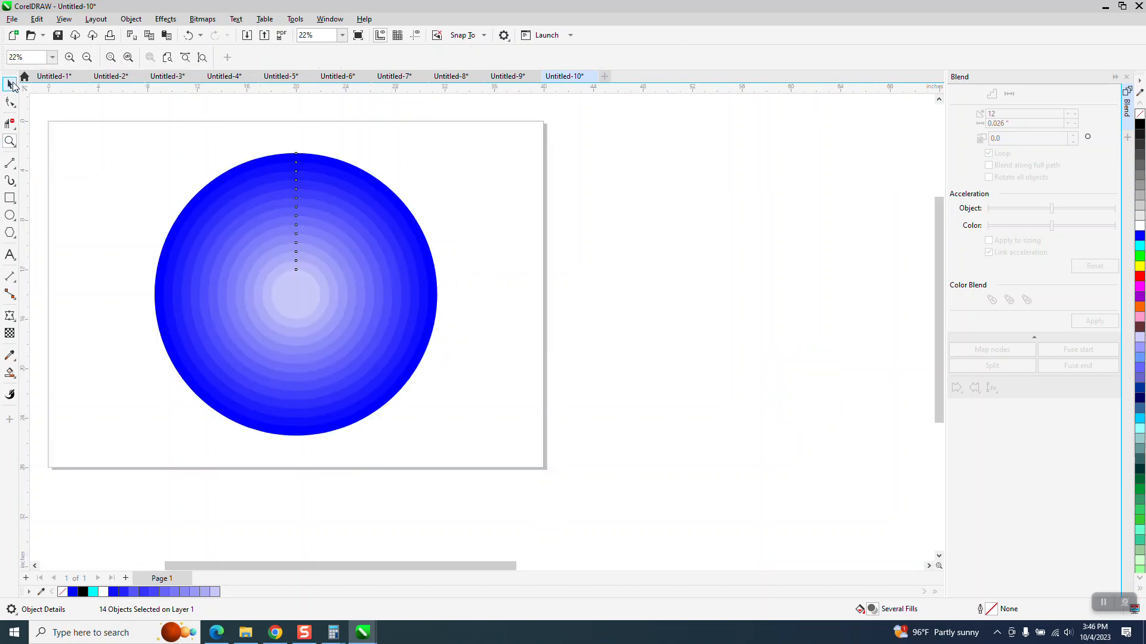
Align all the concentric circles to their bottom edge.
{"action": "left_click", "coordinate": [12, 85]}
{"action": "left_click_drag", "start_coordinate": [103, 122], "coordinate": [568, 485]}
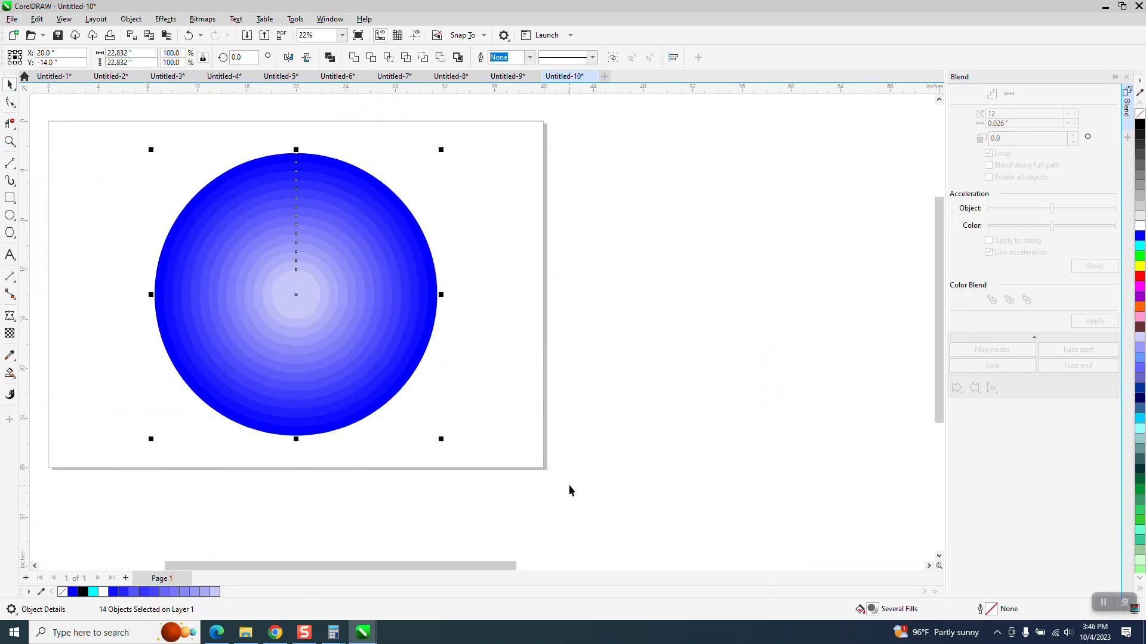
{"action": "key", "text": "b"}
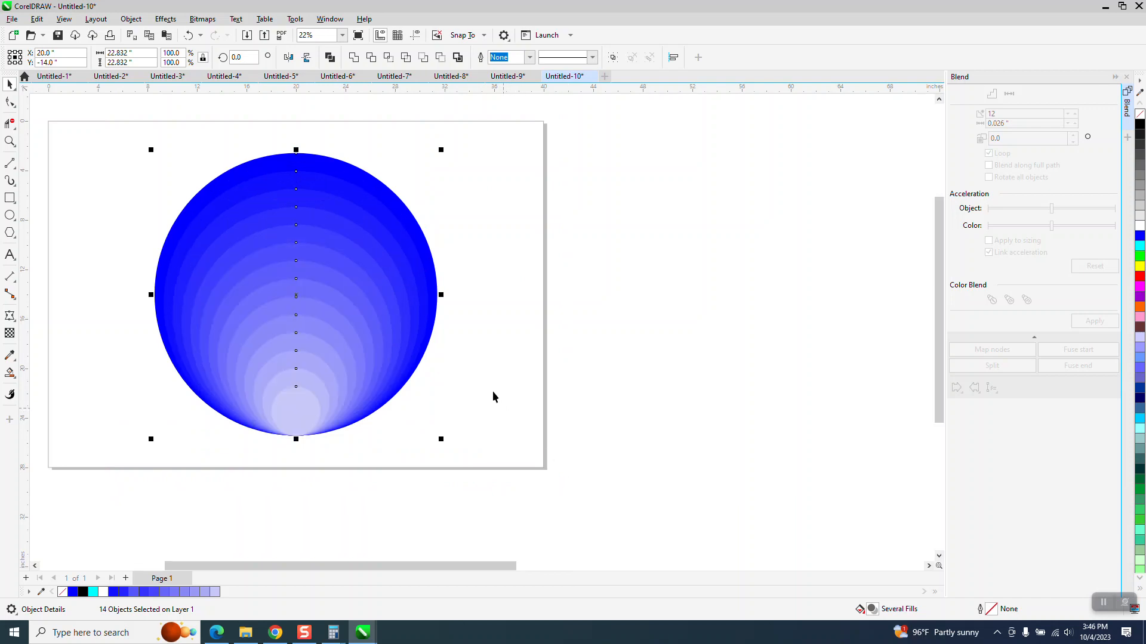
{"action": "scroll", "coordinate": [376, 284], "scroll_direction": "down", "scroll_amount": 1}
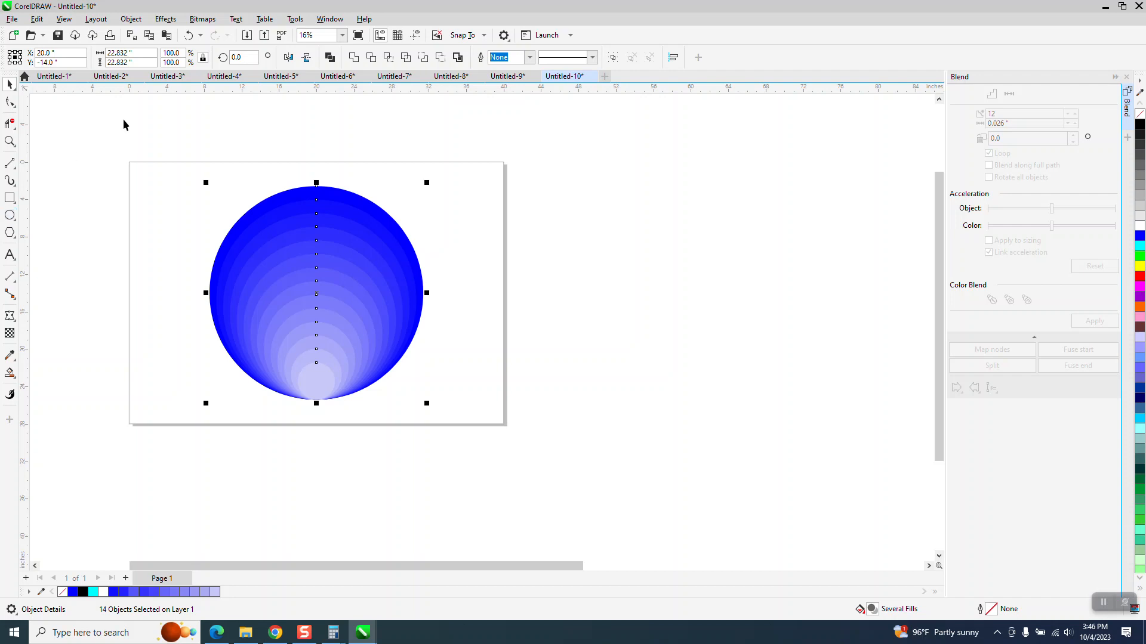
Undo the alignment, centring, ungrouping, blend and pale fill, back to the large and small blue circles.
{"action": "left_click", "coordinate": [189, 35]}
{"action": "left_click", "coordinate": [190, 34]}
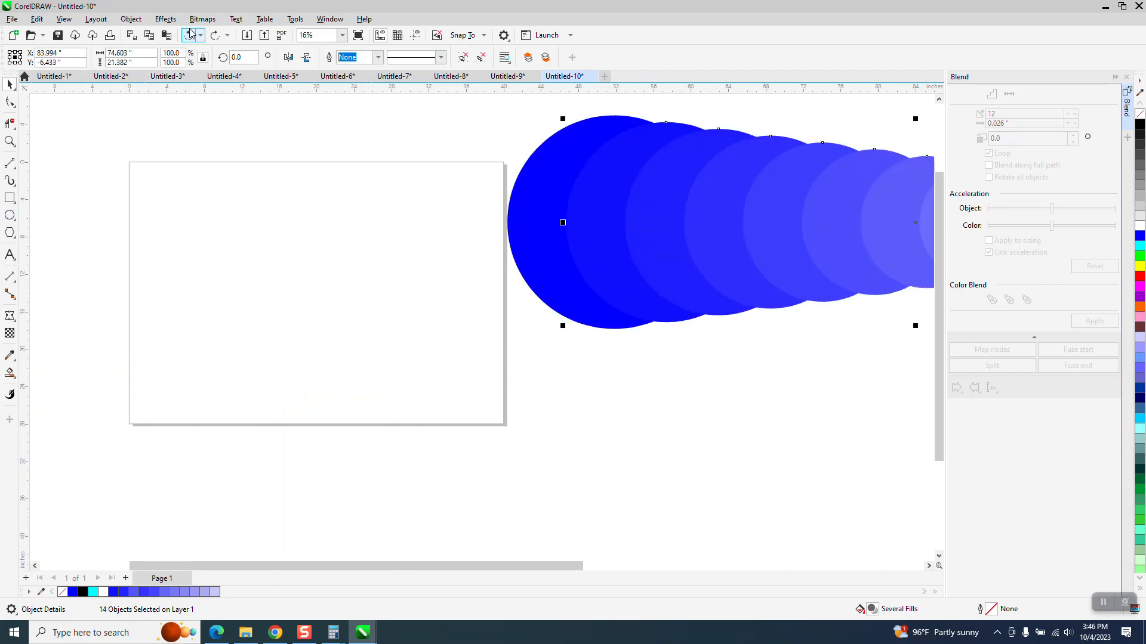
{"action": "left_click", "coordinate": [194, 18]}
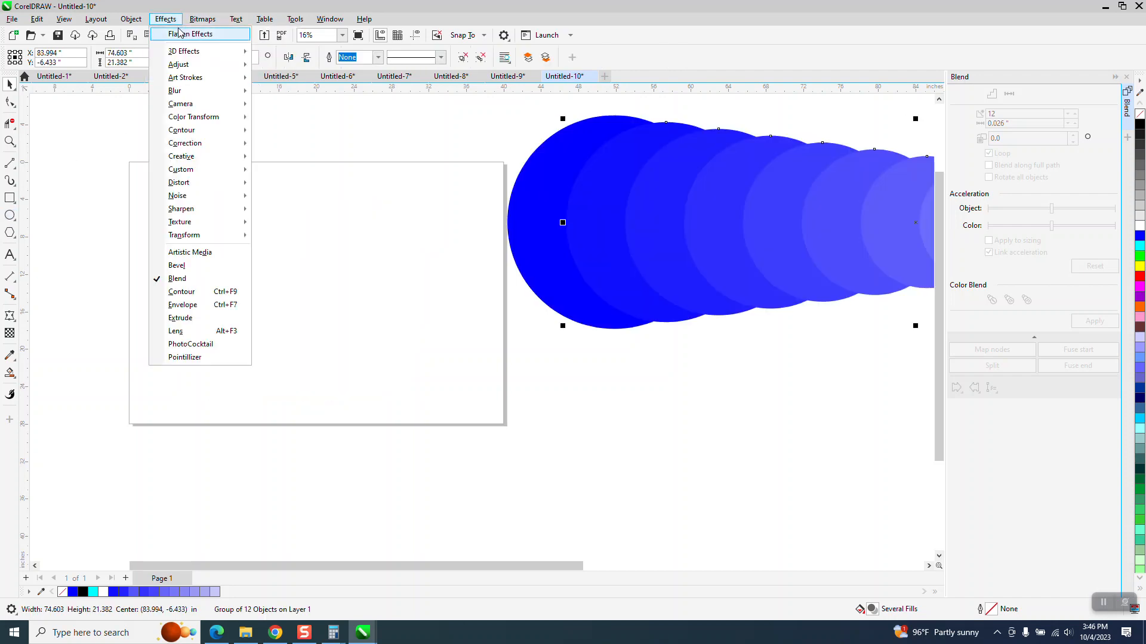
{"action": "left_click", "coordinate": [110, 133]}
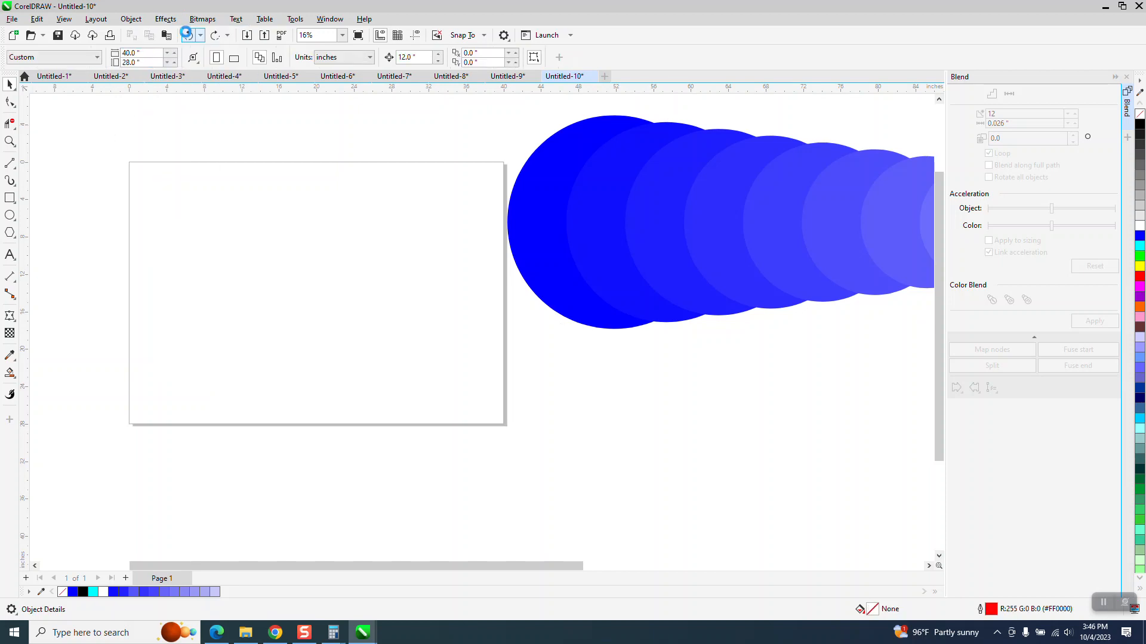
{"action": "left_click", "coordinate": [189, 34]}
{"action": "left_click", "coordinate": [189, 35]}
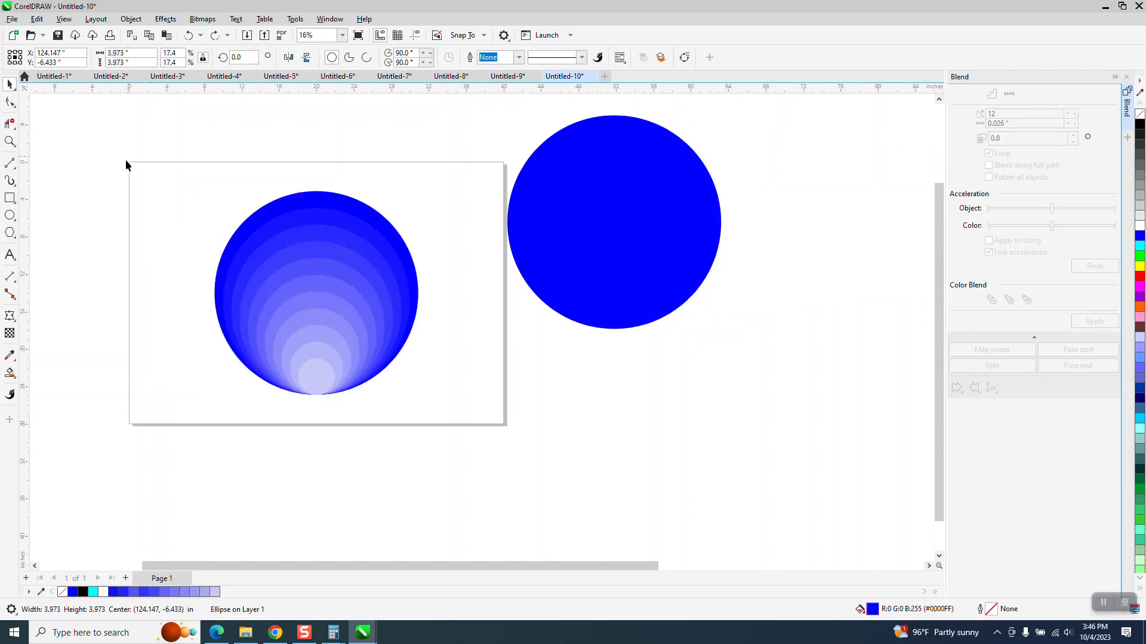
Fill the large circle beside the page with red.
{"action": "scroll", "coordinate": [132, 150], "scroll_direction": "down", "scroll_amount": 1}
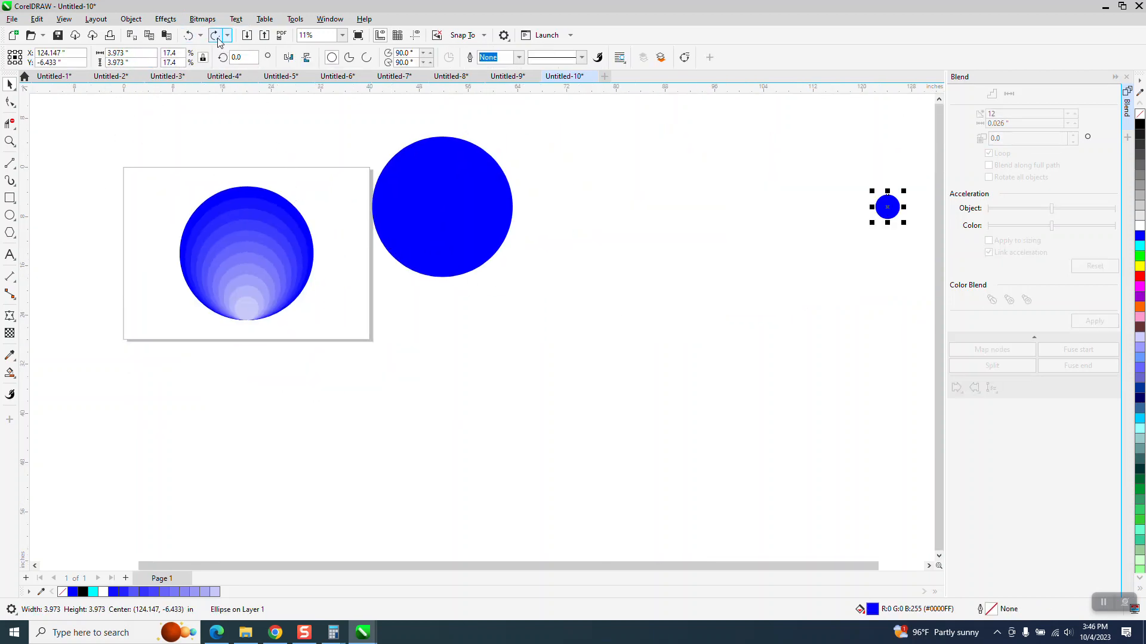
{"action": "left_click", "coordinate": [412, 205]}
{"action": "left_click", "coordinate": [1140, 278]}
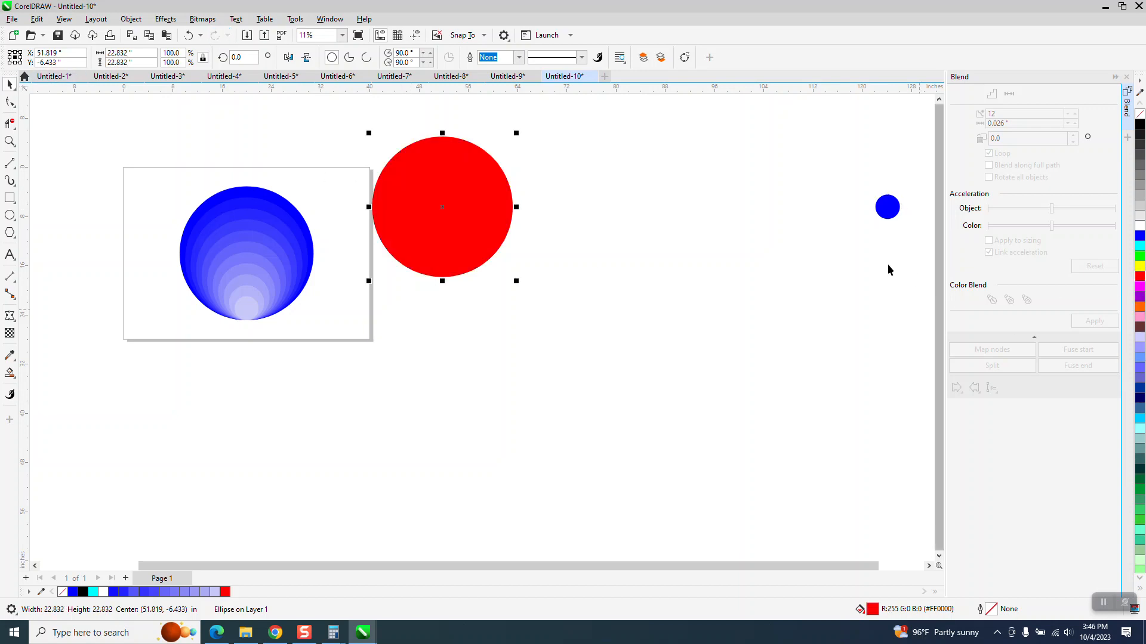
Mix palette colours including purple into the small circle's blue fill to tint it violet.
{"action": "left_click", "coordinate": [891, 220]}
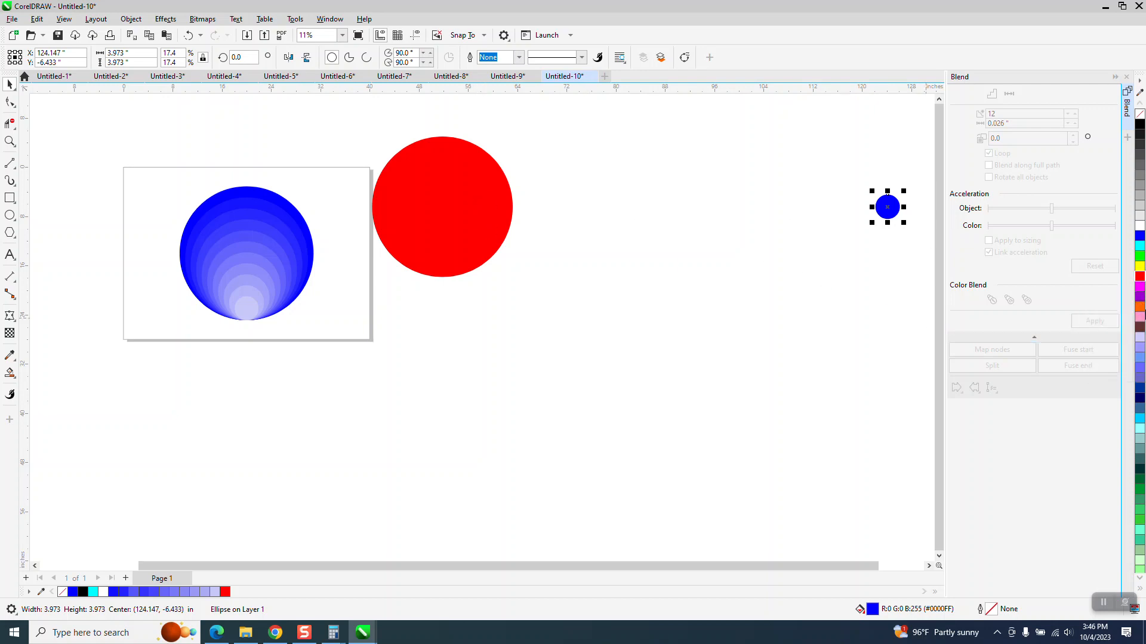
{"action": "left_click", "coordinate": [1140, 226], "text": "ctrl"}
{"action": "left_click", "coordinate": [1141, 216], "text": "ctrl"}
{"action": "left_click", "coordinate": [1141, 216], "text": "ctrl"}
{"action": "left_click", "coordinate": [1140, 214], "text": "ctrl"}
{"action": "left_click", "coordinate": [1140, 206], "text": "ctrl"}
{"action": "left_click", "coordinate": [1140, 312], "text": "ctrl"}
{"action": "left_click", "coordinate": [1141, 297], "text": "ctrl"}
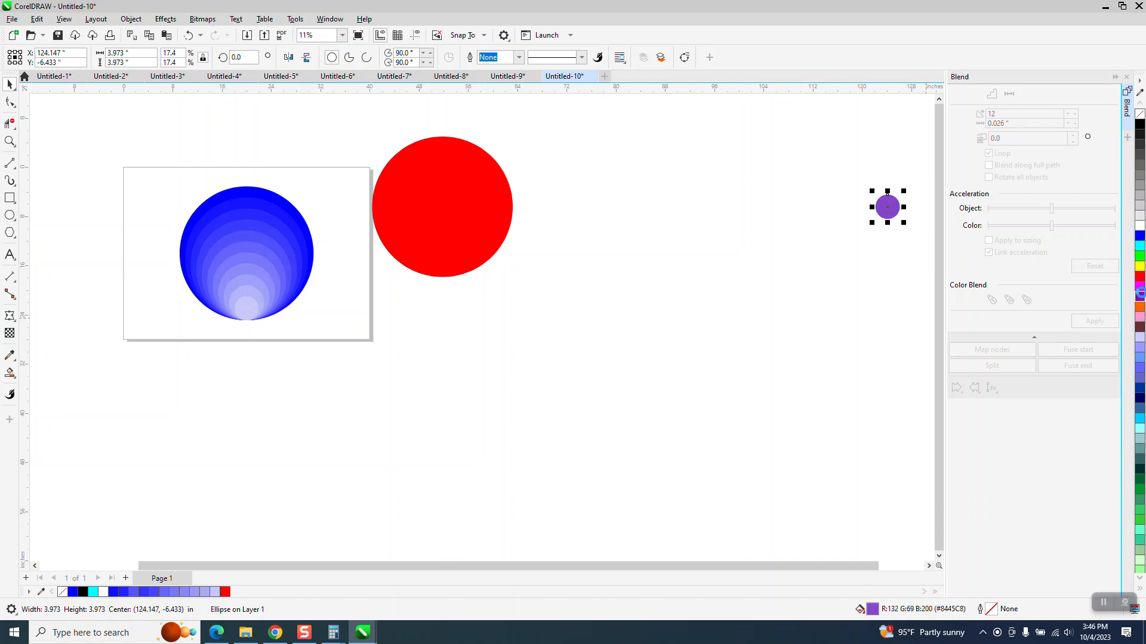
{"action": "left_click", "coordinate": [472, 254]}
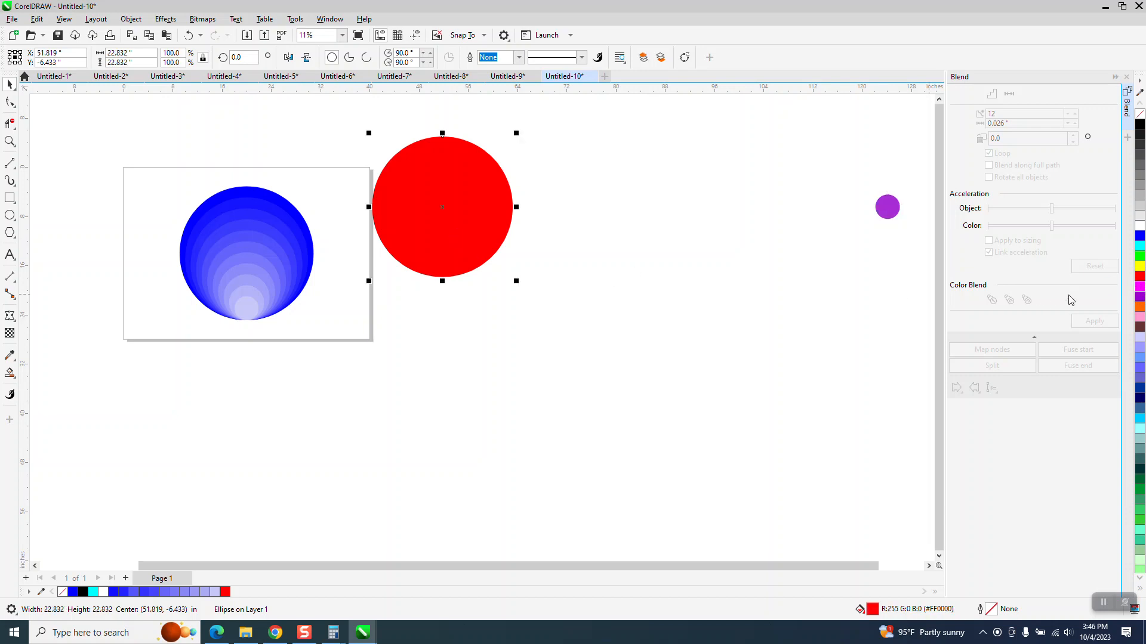
Fill the large circle beside the page with orange and the small violet circle with yellow.
{"action": "left_click", "coordinate": [1139, 305]}
{"action": "left_click", "coordinate": [887, 209]}
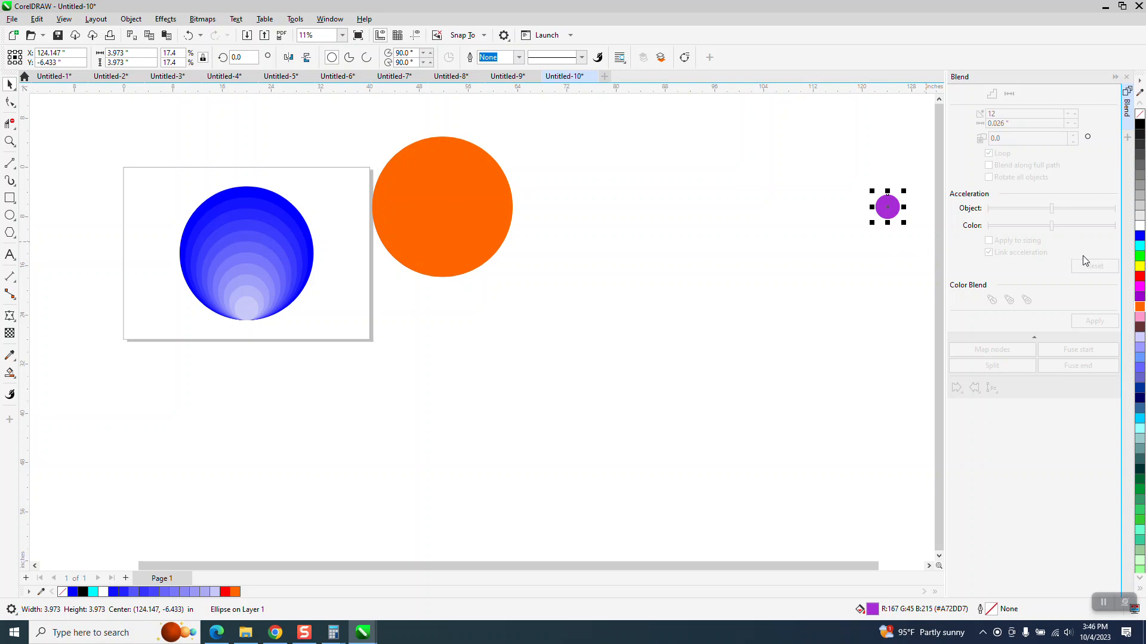
{"action": "left_click", "coordinate": [1140, 268]}
Blend the large orange circle with the small yellow circle using 12 steps.
{"action": "left_click_drag", "start_coordinate": [353, 123], "coordinate": [411, 191]}
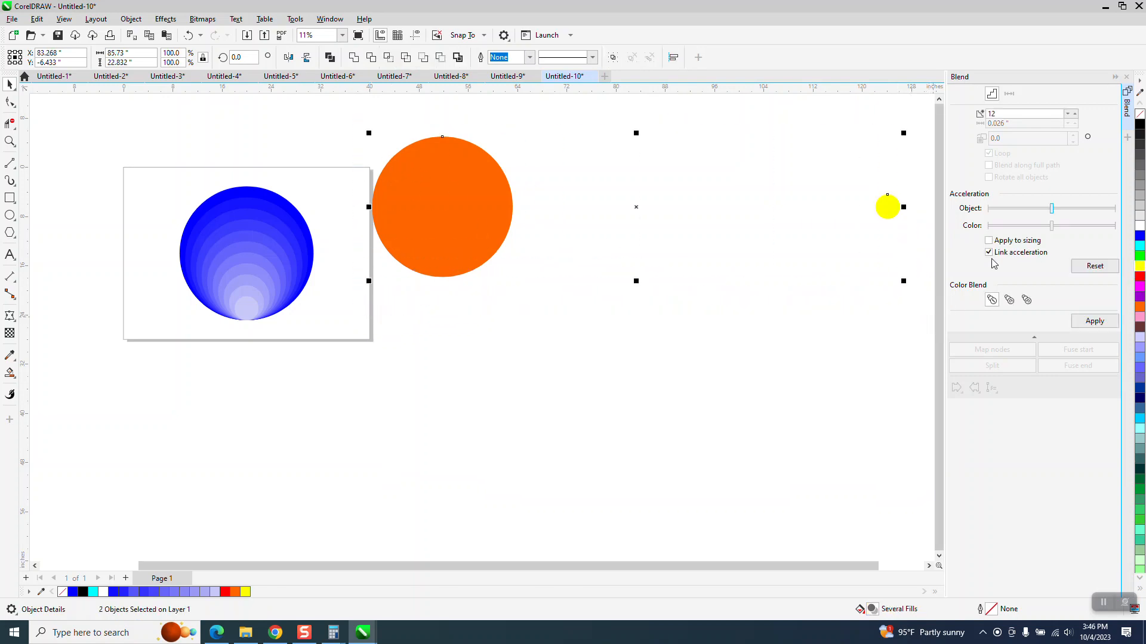
{"action": "left_click", "coordinate": [1095, 322]}
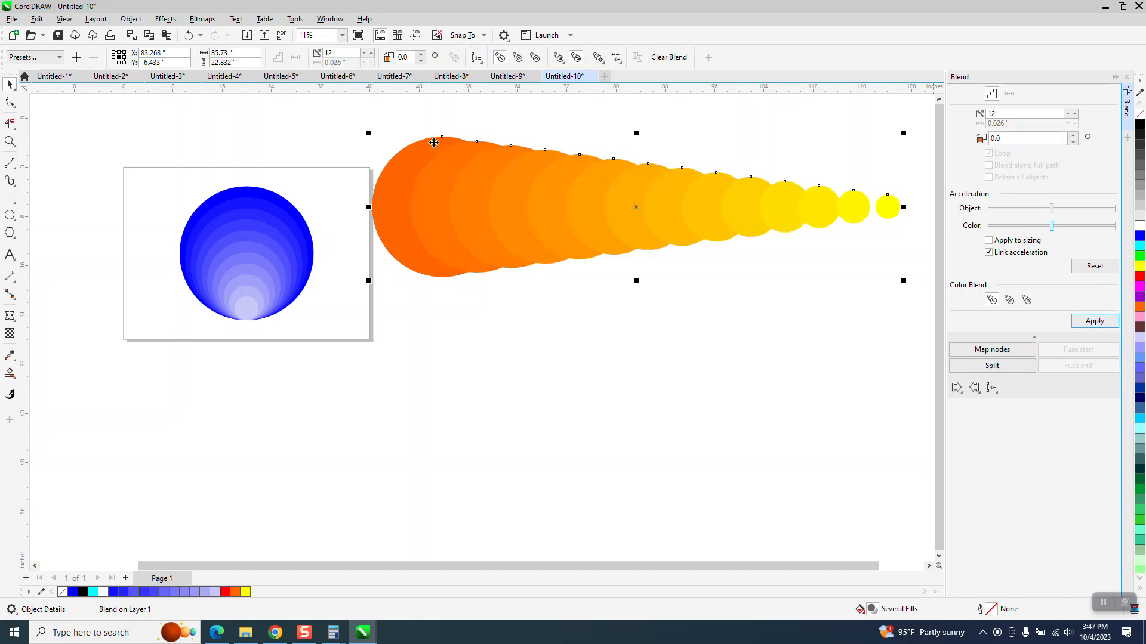
{"action": "scroll", "coordinate": [784, 289], "scroll_direction": "right", "scroll_amount": 1}
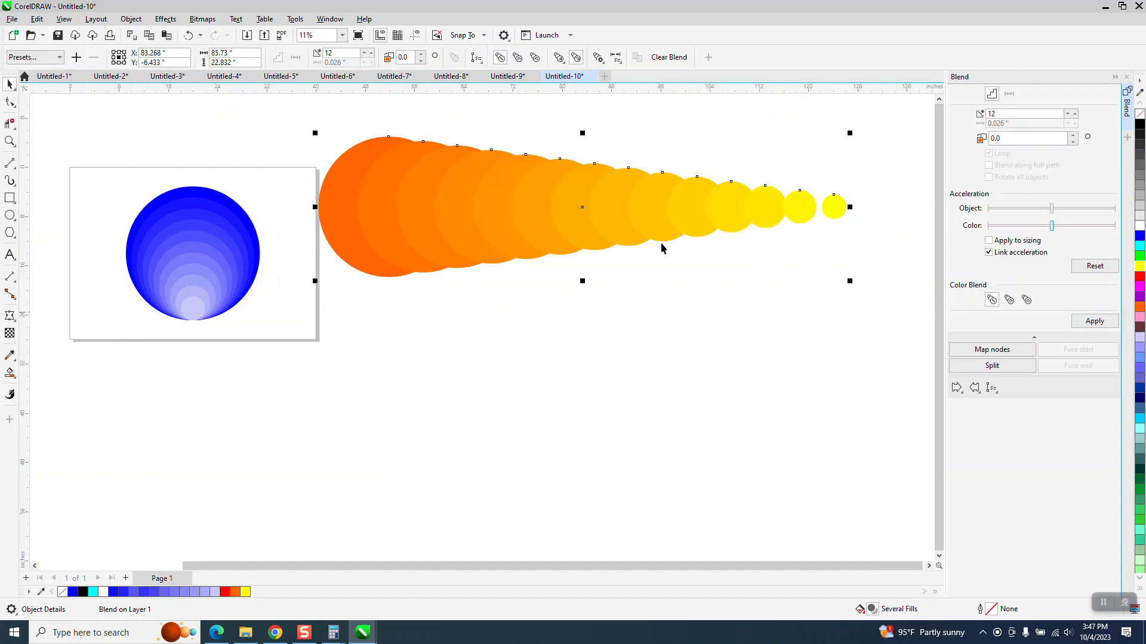
Break the orange-to-yellow blend apart and ungroup its intermediate circles.
{"action": "left_click", "coordinate": [130, 19]}
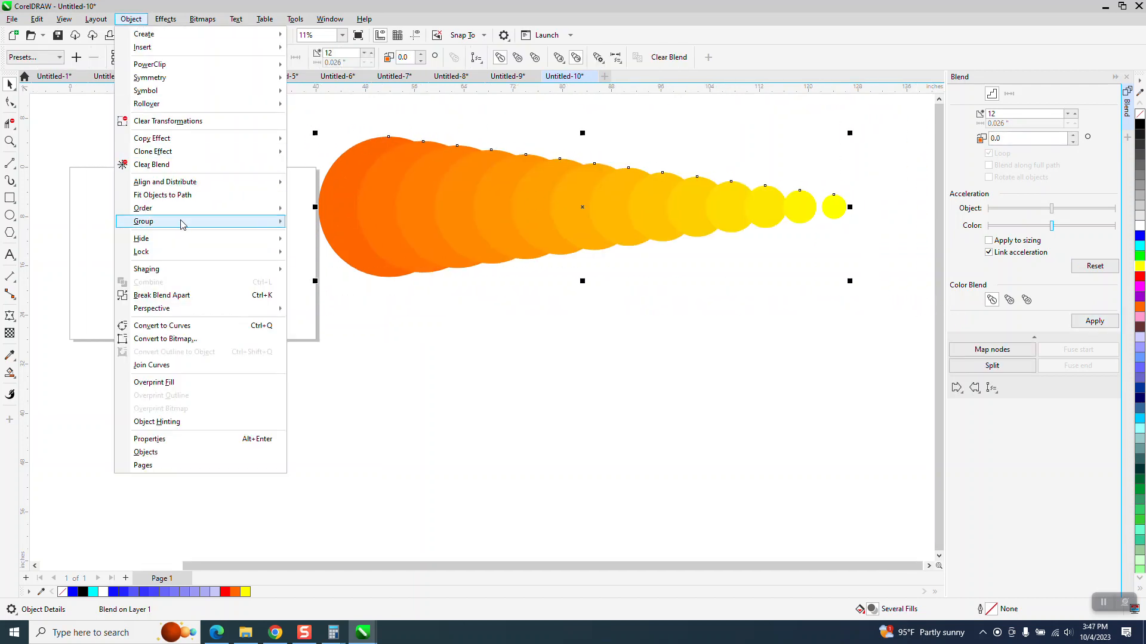
{"action": "left_click", "coordinate": [180, 295]}
{"action": "left_click_drag", "start_coordinate": [564, 229], "coordinate": [608, 385]}
{"action": "left_click", "coordinate": [189, 35]}
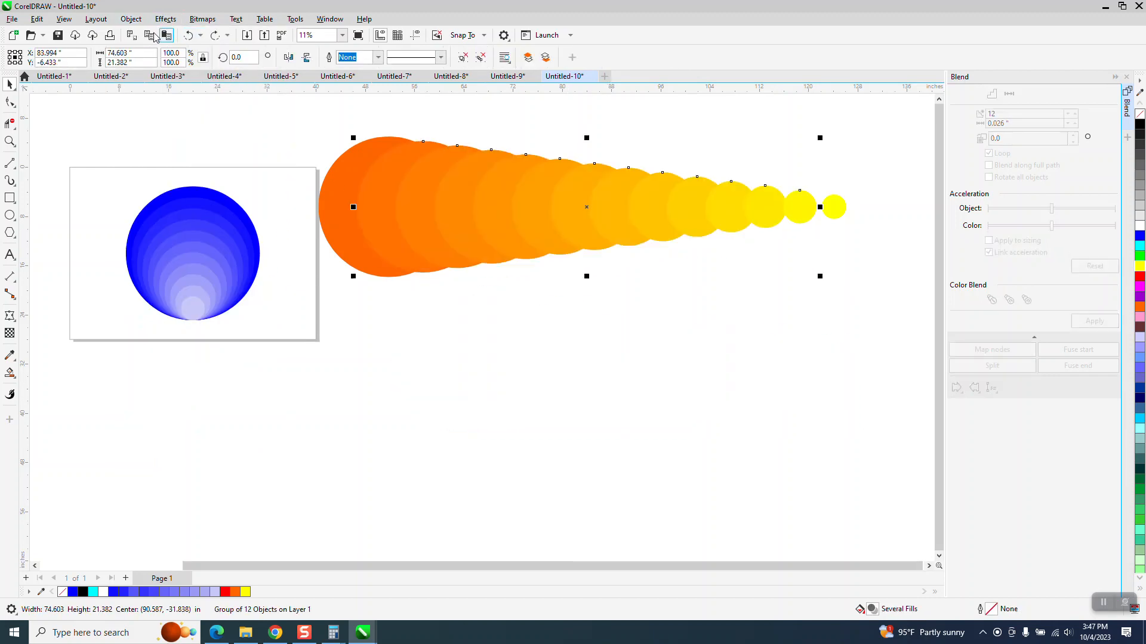
{"action": "left_click_drag", "start_coordinate": [261, 95], "coordinate": [869, 315]}
{"action": "left_click", "coordinate": [131, 20]}
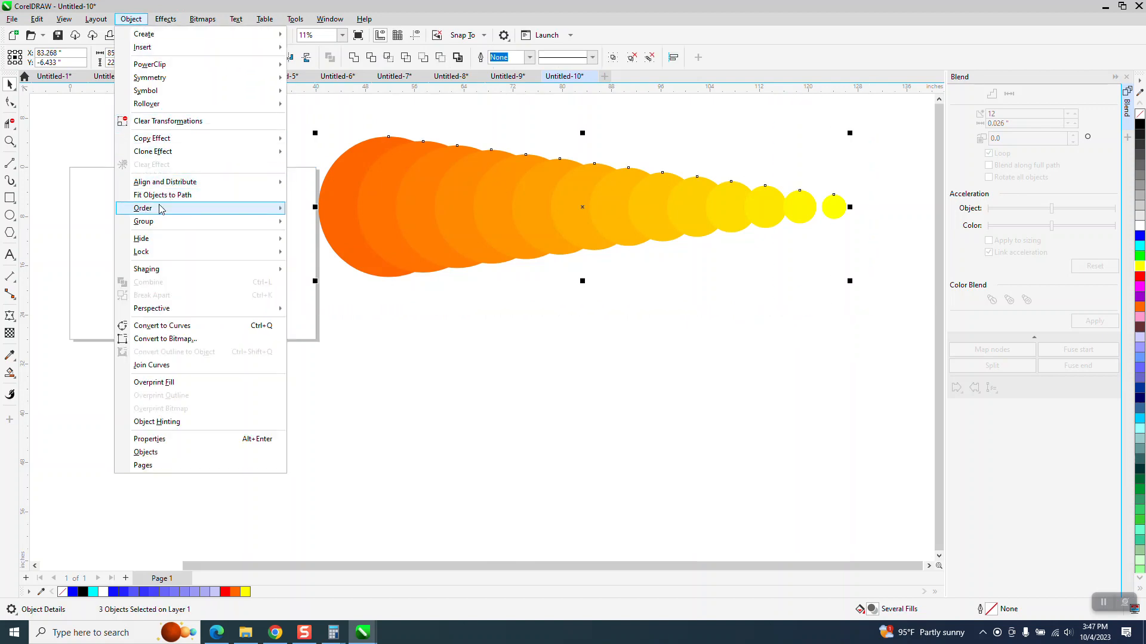
{"action": "mouse_move", "coordinate": [160, 209]}
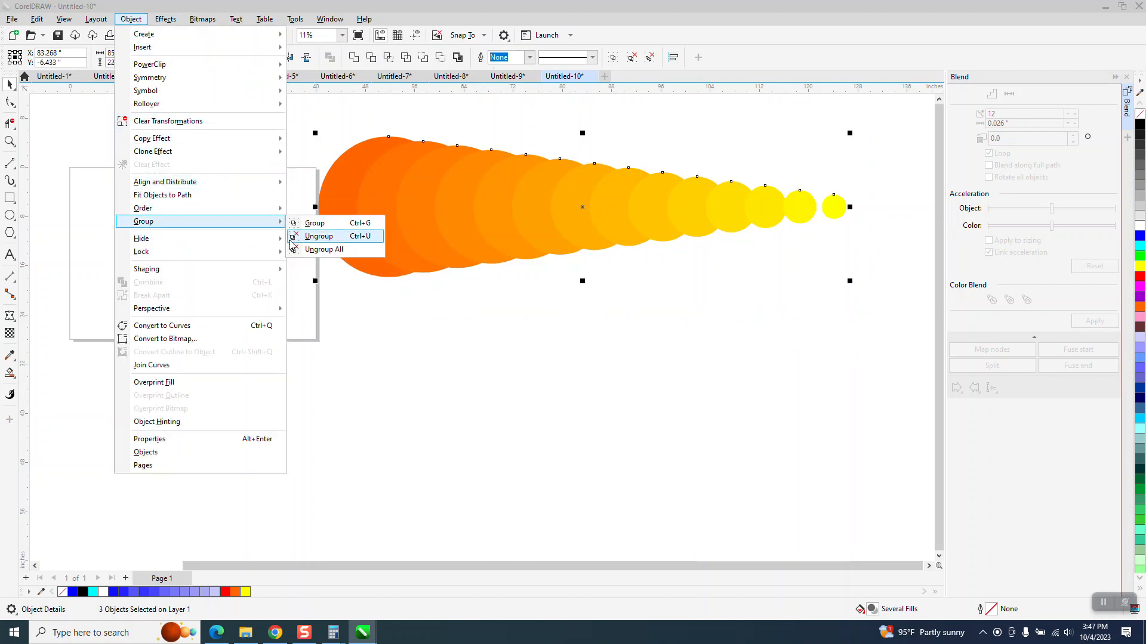
{"action": "left_click", "coordinate": [307, 237]}
Move the nested blue circles off the page to the empty area below the orange-to-yellow row.
{"action": "left_click_drag", "start_coordinate": [296, 116], "coordinate": [867, 328]}
{"action": "left_click", "coordinate": [220, 256]}
{"action": "left_click_drag", "start_coordinate": [220, 256], "coordinate": [673, 390]}
Centre all 14 orange-to-yellow circles on the page so they become concentric.
{"action": "left_click_drag", "start_coordinate": [257, 135], "coordinate": [388, 214]}
{"action": "left_click_drag", "start_coordinate": [909, 302], "coordinate": [901, 316]}
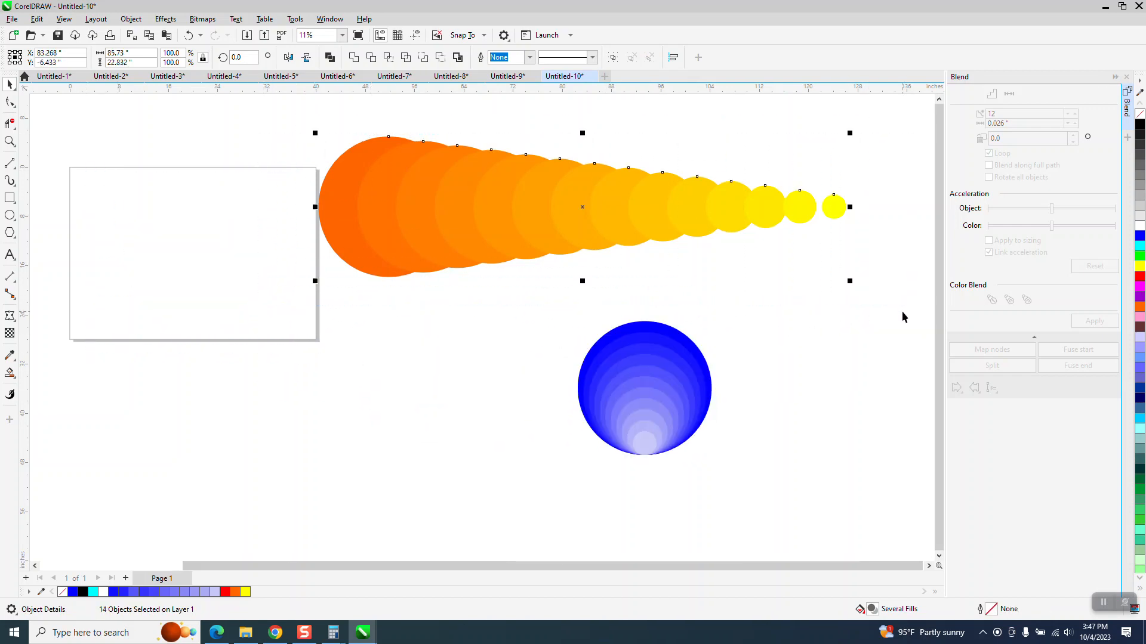
{"action": "key", "text": "p"}
{"action": "left_click_drag", "start_coordinate": [83, 148], "coordinate": [120, 266]}
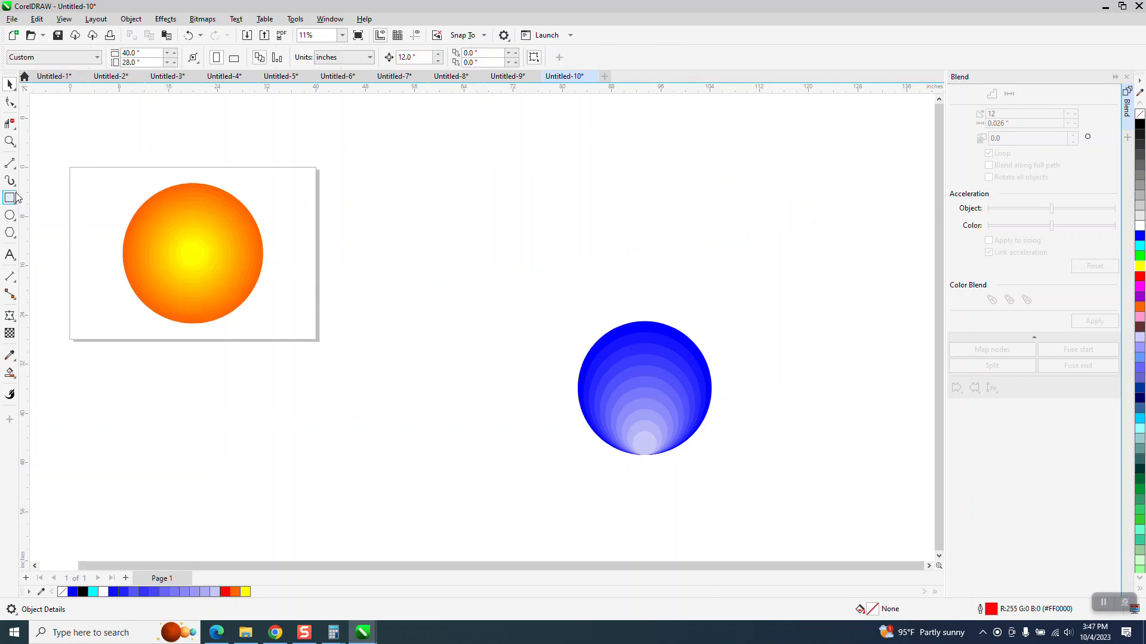
Align the concentric orange-to-yellow circles on the page to their bottom edge.
{"action": "left_click", "coordinate": [10, 142]}
{"action": "left_click", "coordinate": [123, 220]}
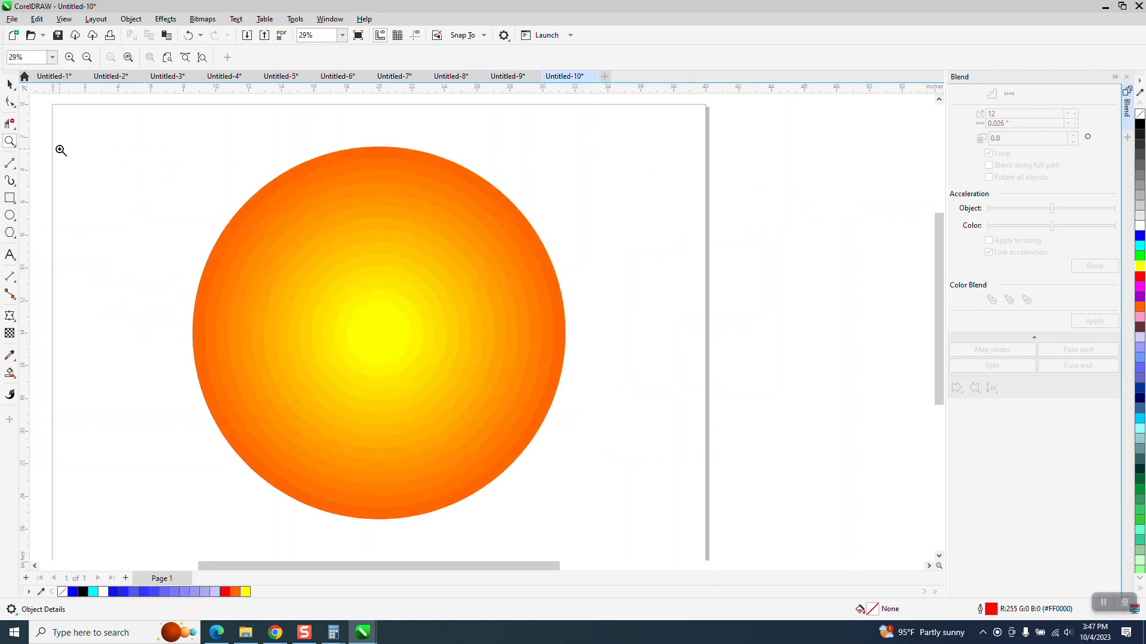
{"action": "left_click", "coordinate": [10, 84]}
{"action": "scroll", "coordinate": [200, 209], "scroll_direction": "down", "scroll_amount": 2}
{"action": "left_click_drag", "start_coordinate": [186, 251], "coordinate": [464, 438]}
{"action": "key", "text": "b"}
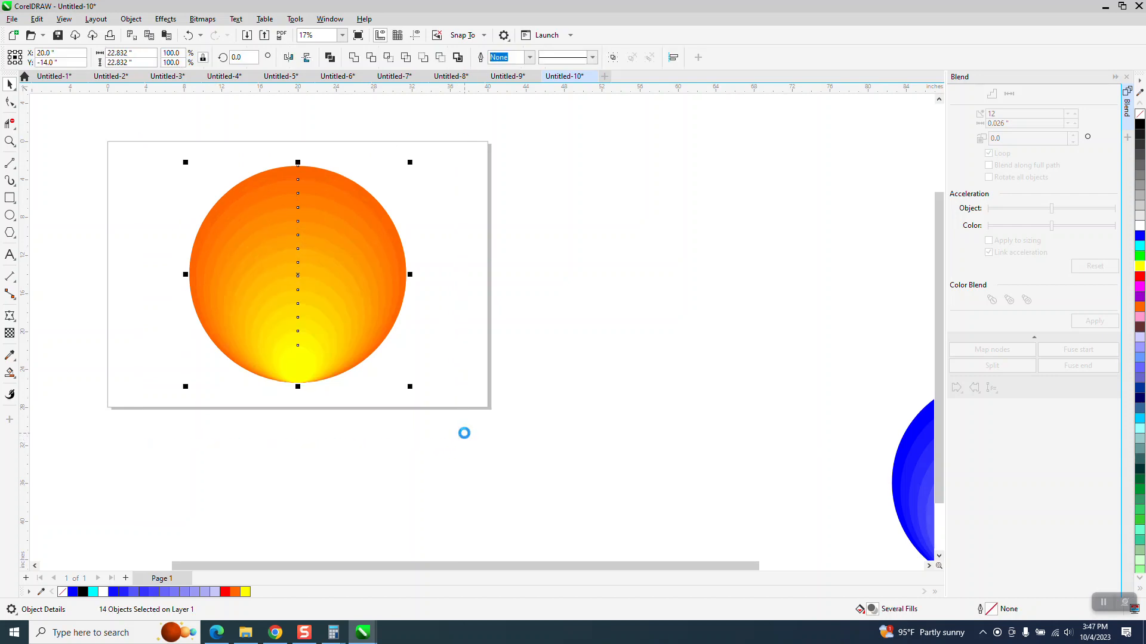
{"action": "left_click", "coordinate": [452, 385]}
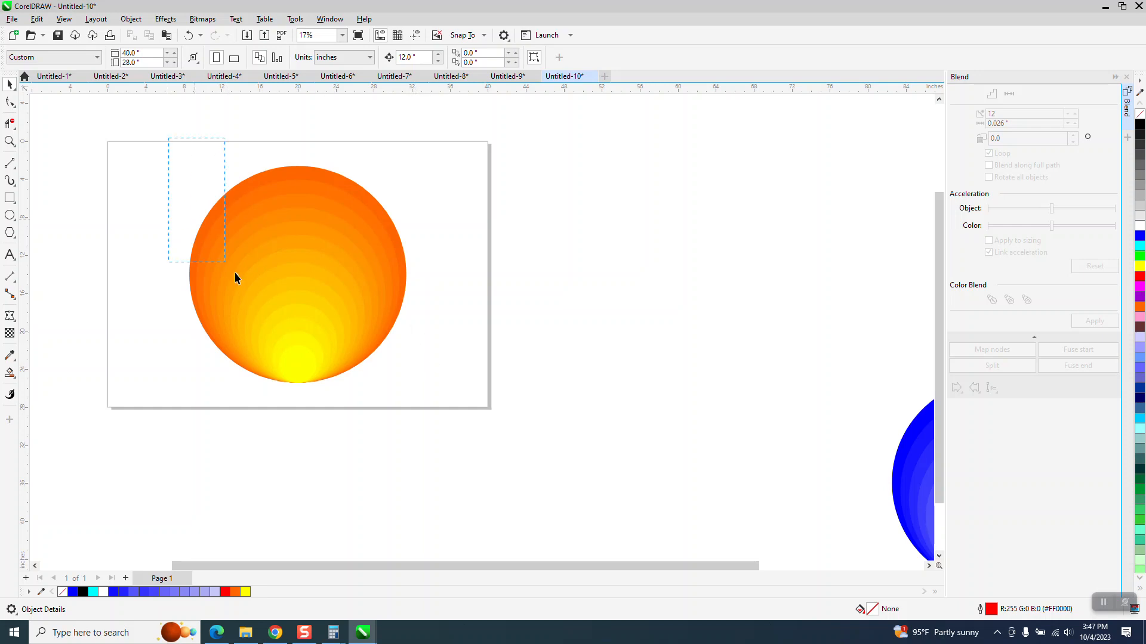
Duplicate the nested orange-to-yellow circles and shift the copy right, off the page, to X 56 inches.
{"action": "left_click_drag", "start_coordinate": [621, 457], "coordinate": [598, 512]}
{"action": "key", "text": "ctrl+d"}
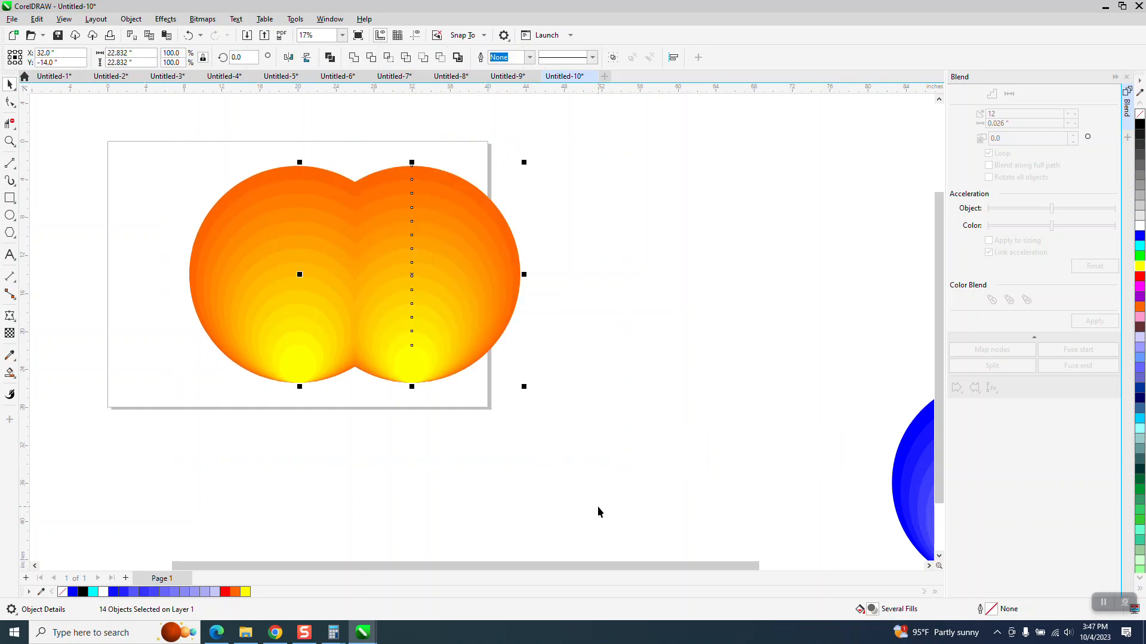
{"action": "key", "text": "Right"}
{"action": "key", "text": "Right"}
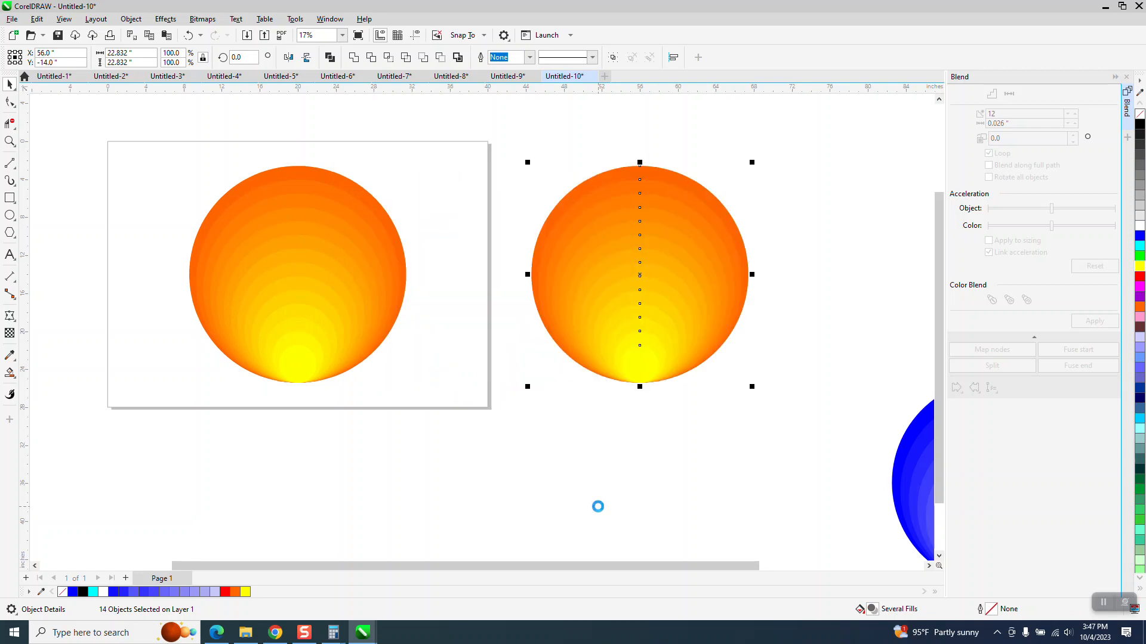
Convert the copied circles to a 300 dpi RGB Color (24-bit) bitmap with anti-aliasing and a transparent background.
{"action": "left_click", "coordinate": [203, 19]}
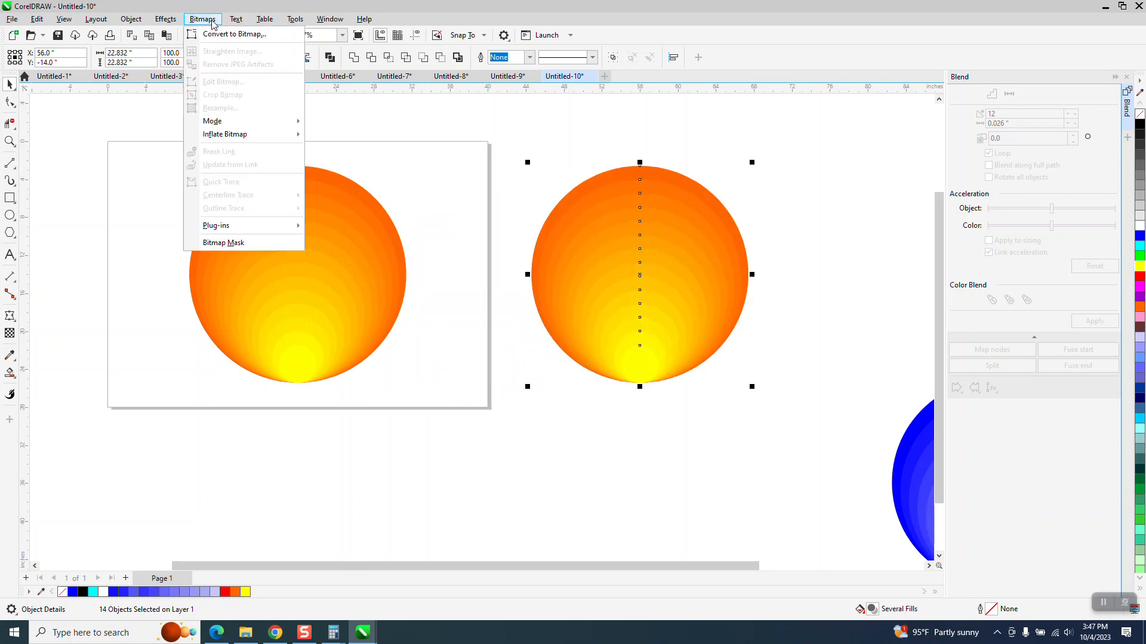
{"action": "left_click", "coordinate": [222, 34]}
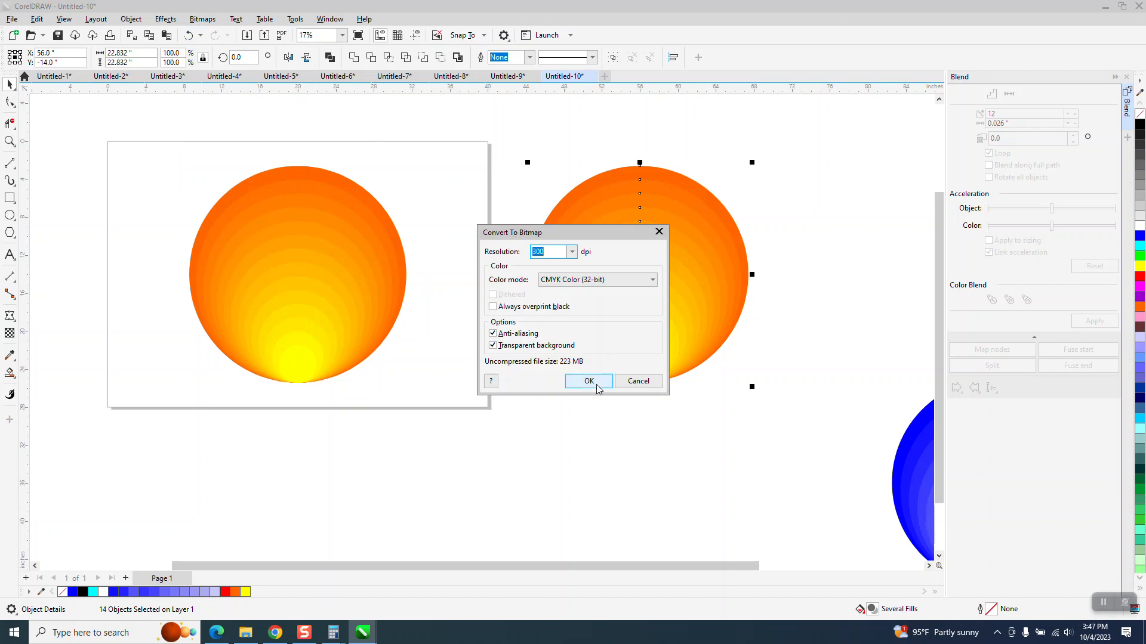
{"action": "left_click", "coordinate": [654, 281]}
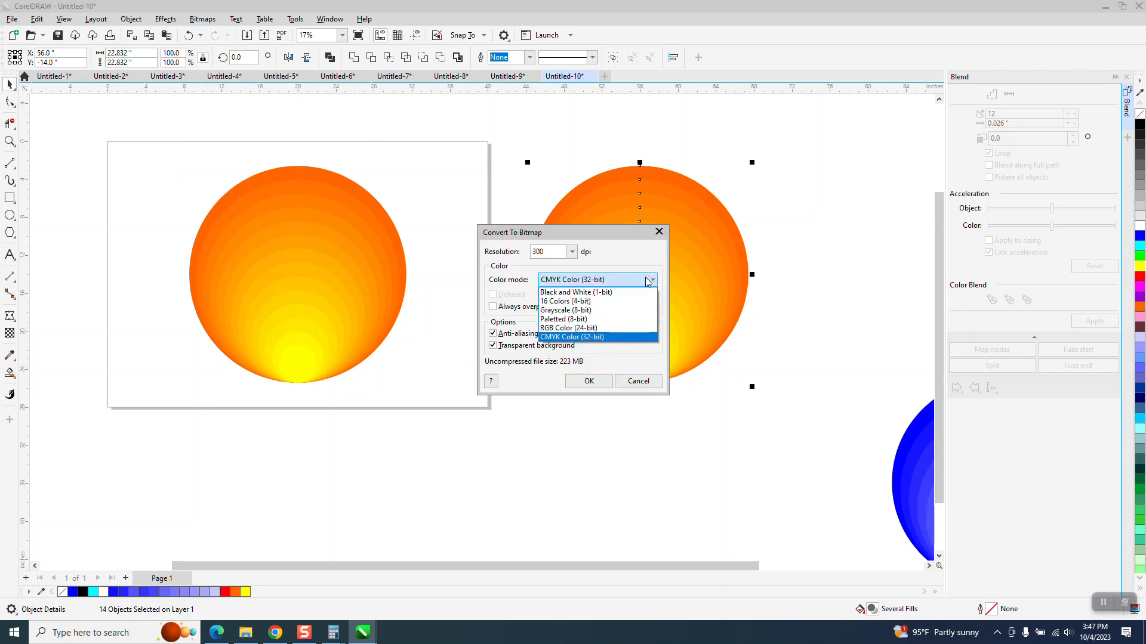
{"action": "left_click", "coordinate": [582, 336]}
{"action": "left_click", "coordinate": [588, 382]}
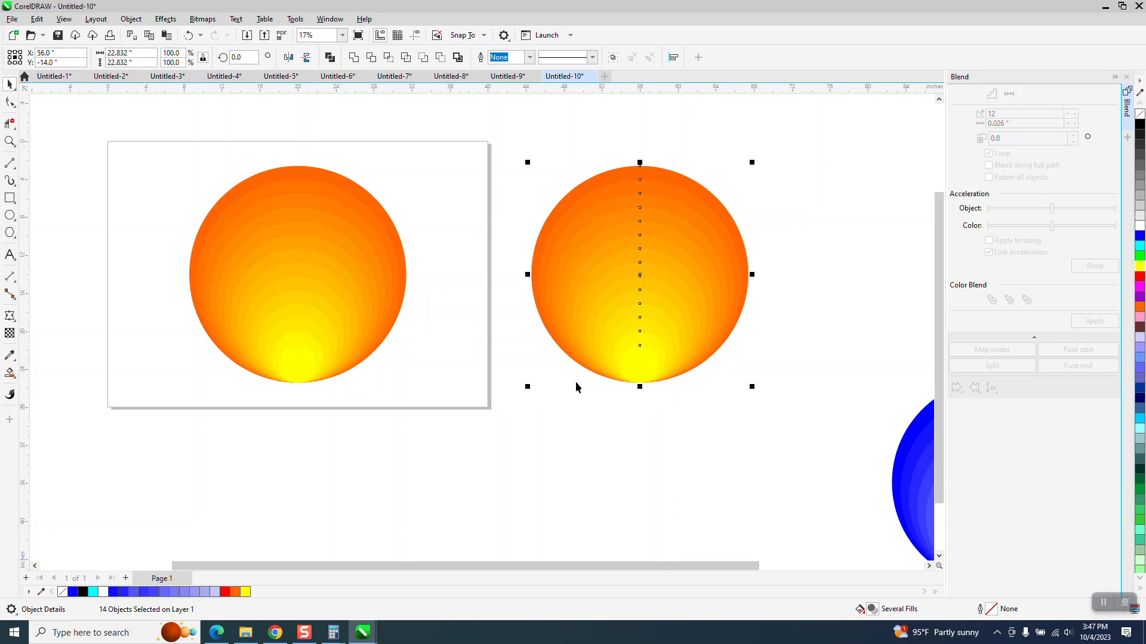
Try a Gaussian Blur on the bitmap copy at radii of 23.9, 88.7 and 45.7 pixels, then cancel it.
{"action": "left_click", "coordinate": [165, 18]}
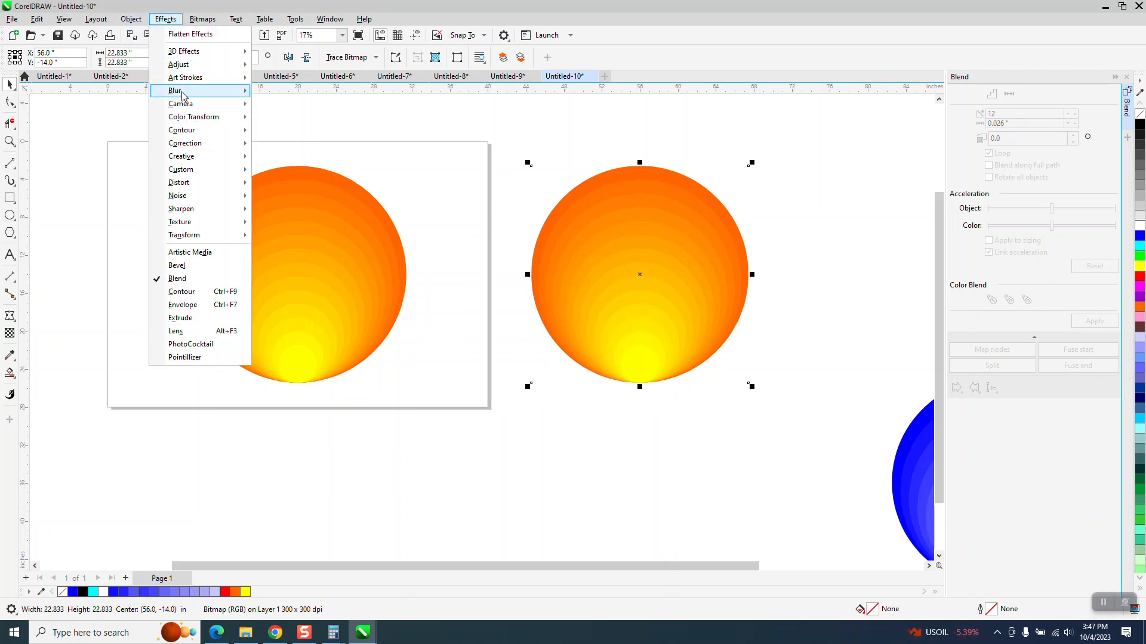
{"action": "mouse_move", "coordinate": [183, 96]}
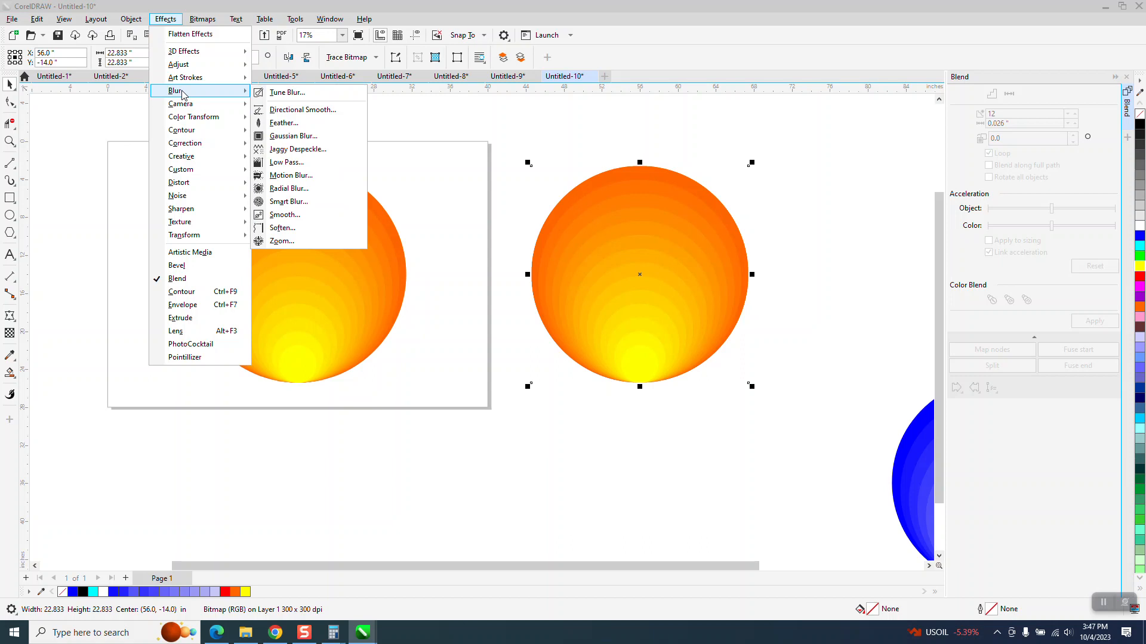
{"action": "left_click", "coordinate": [287, 136]}
{"action": "left_click_drag", "start_coordinate": [685, 270], "coordinate": [800, 415]}
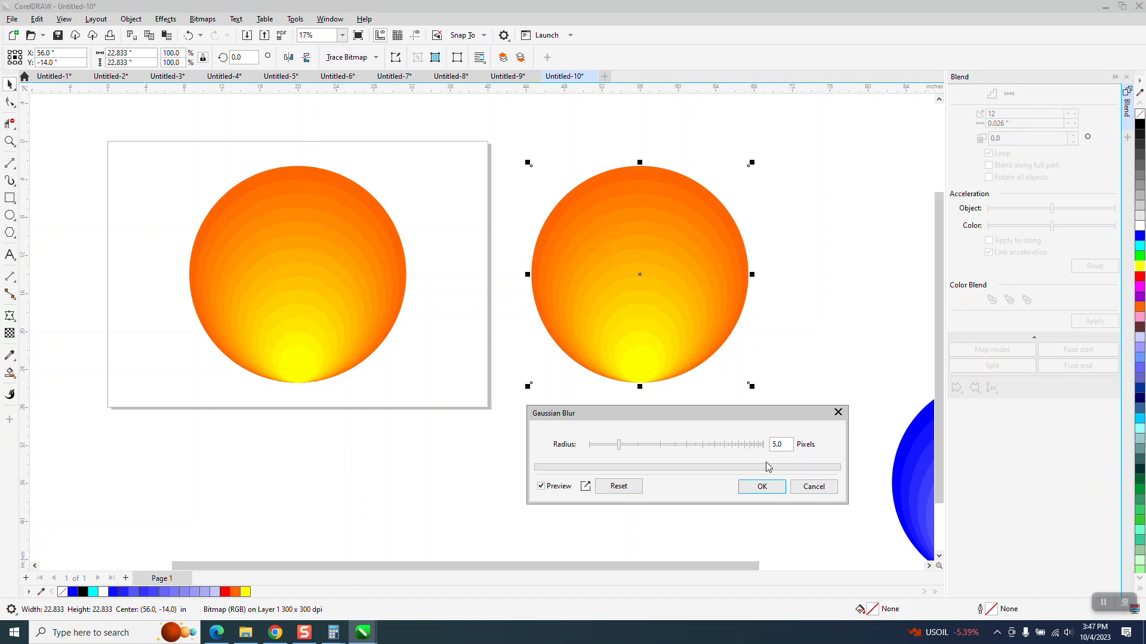
{"action": "left_click_drag", "start_coordinate": [621, 448], "coordinate": [668, 451]}
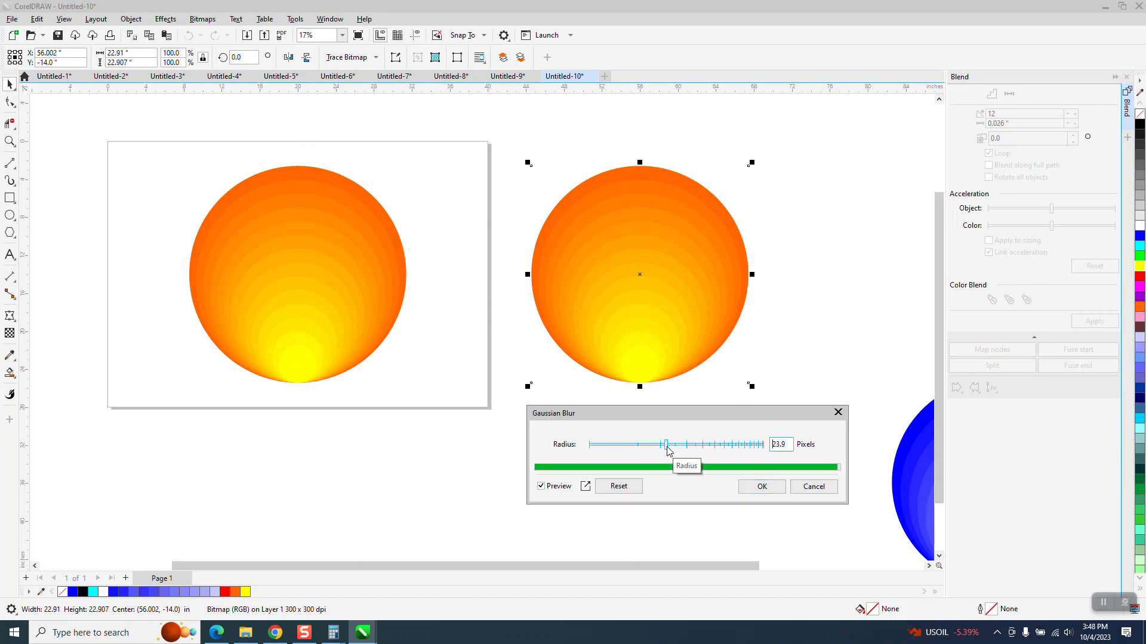
{"action": "left_click_drag", "start_coordinate": [668, 450], "coordinate": [721, 452]}
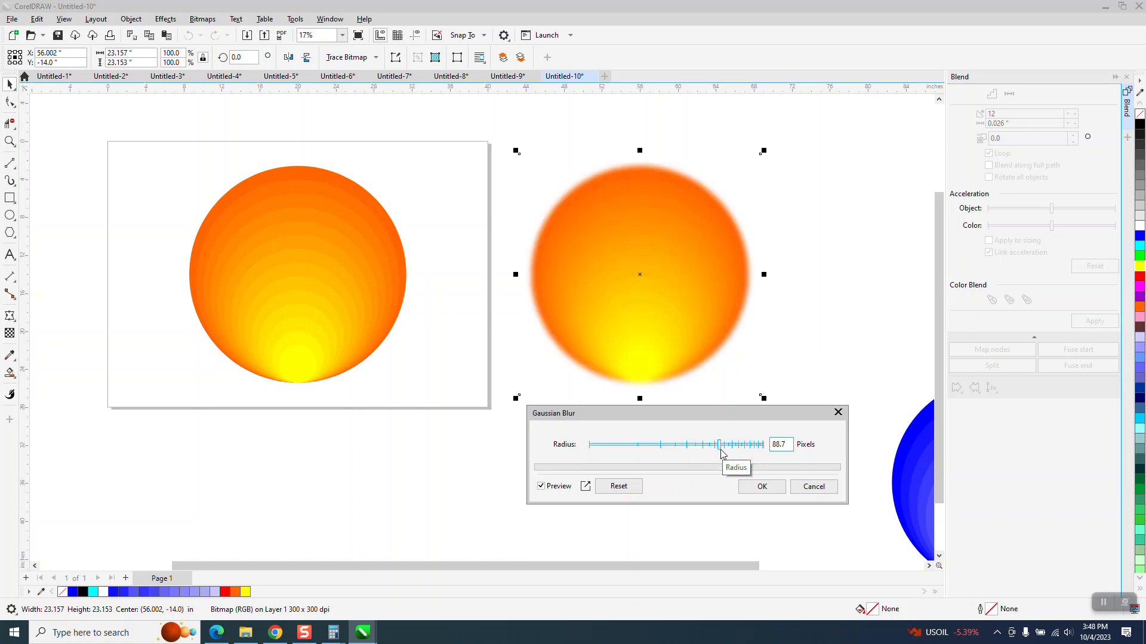
{"action": "left_click_drag", "start_coordinate": [719, 454], "coordinate": [689, 454]}
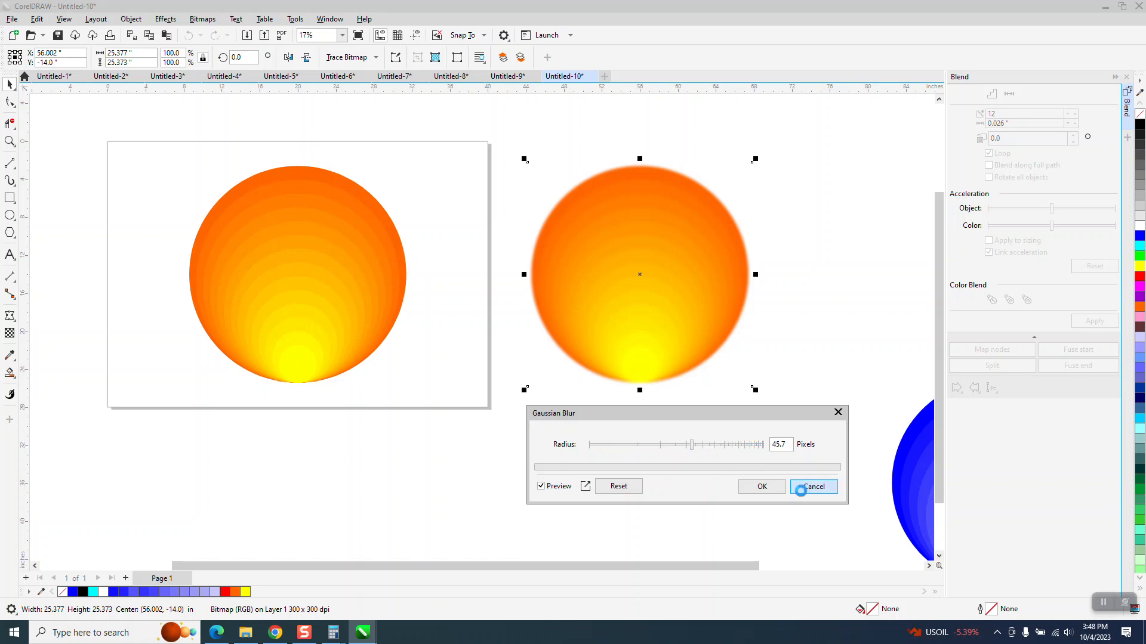
{"action": "left_click", "coordinate": [807, 487]}
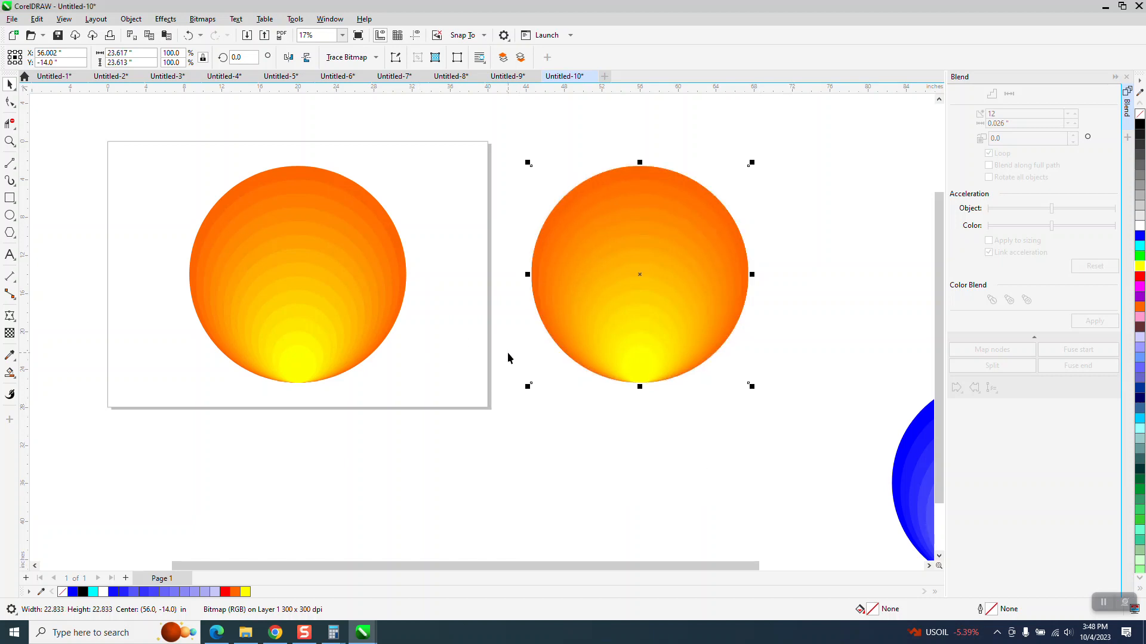